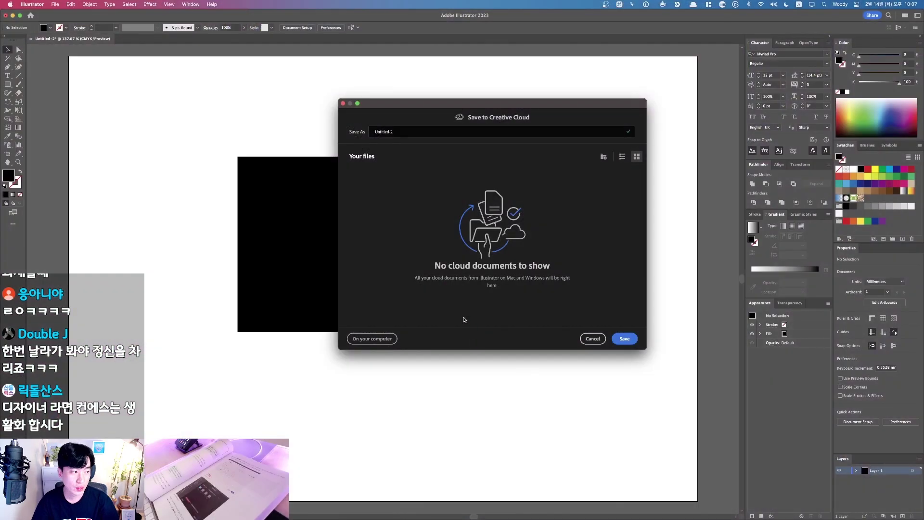
Step: Choose to save the document on the computer instead of Creative Cloud and name the file 2123213
drag(505, 102, 484, 130)
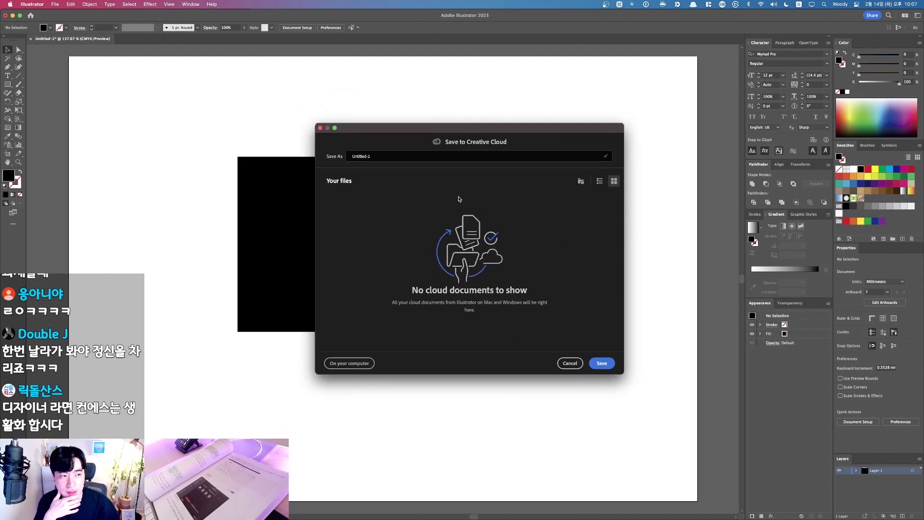
drag(478, 129, 446, 129)
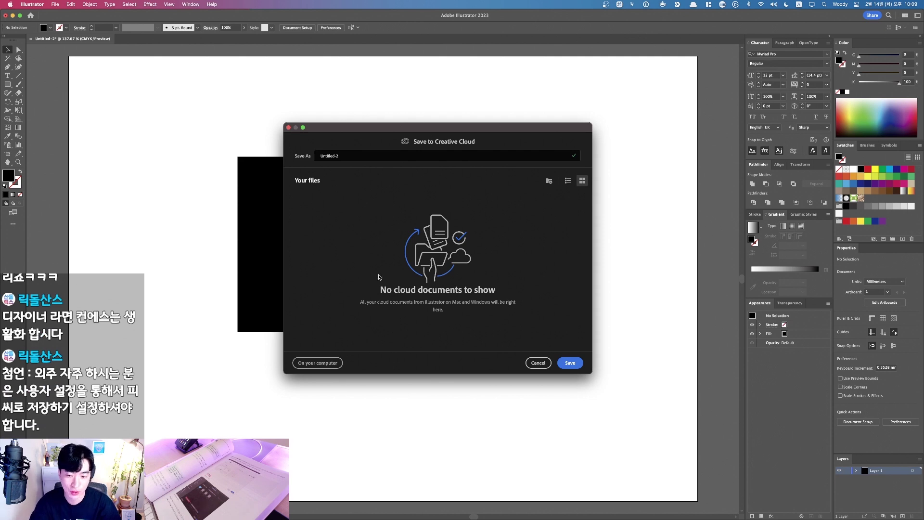
key(F1)
click(310, 364)
key(F1)
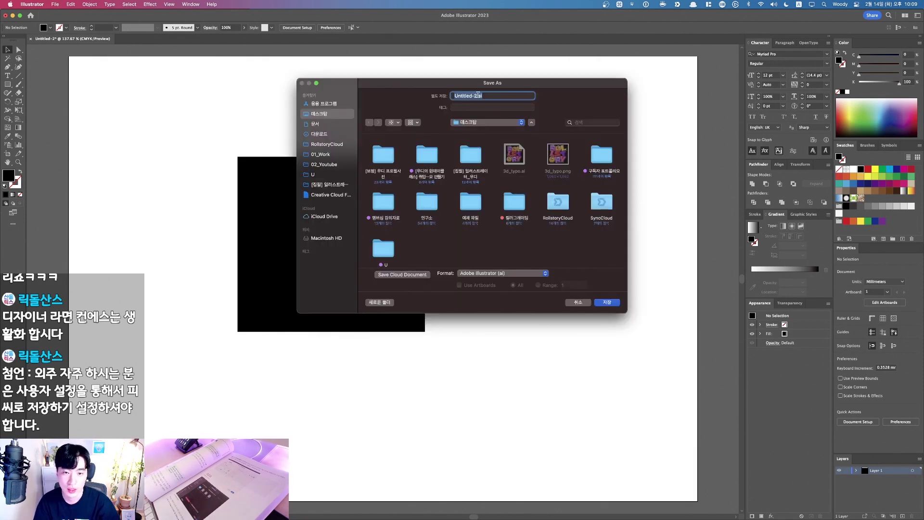
text(2123213)
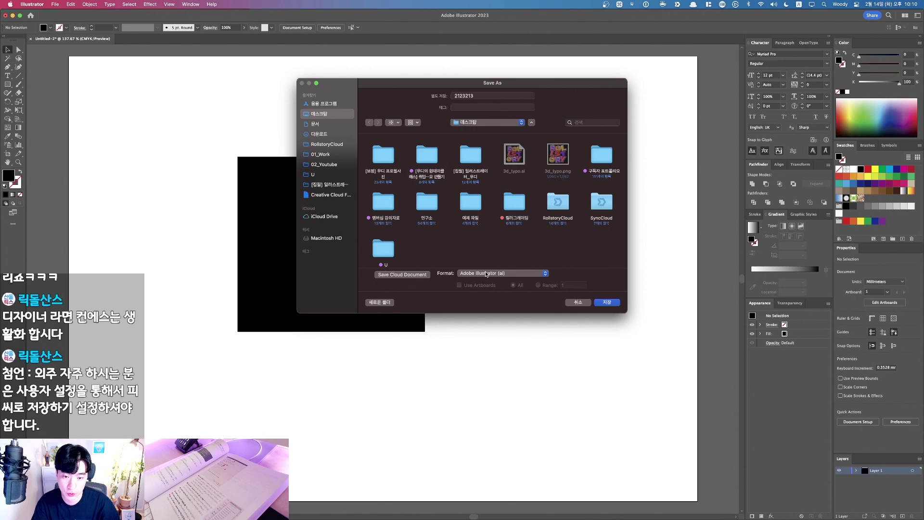
Step: Review the available file formats, keep Adobe Illustrator (ai), and save the file to the desktop
key(F1)
click(481, 273)
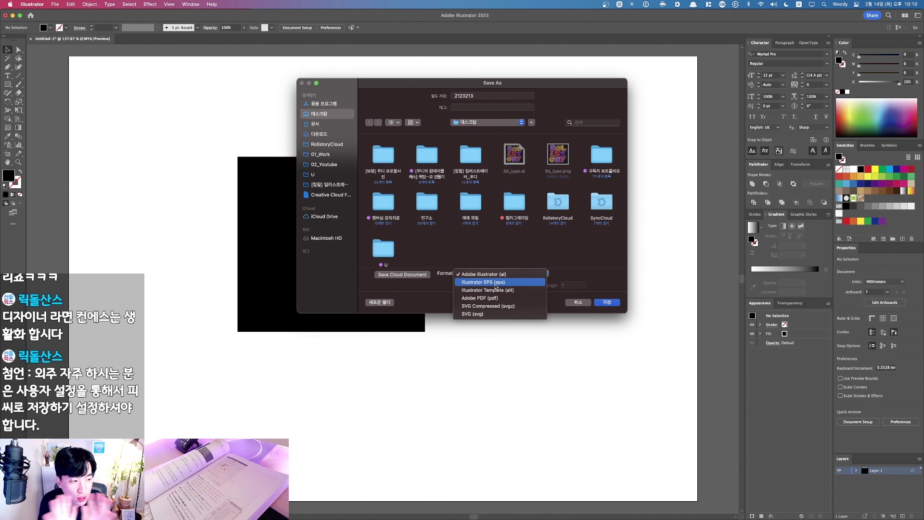
key(F1)
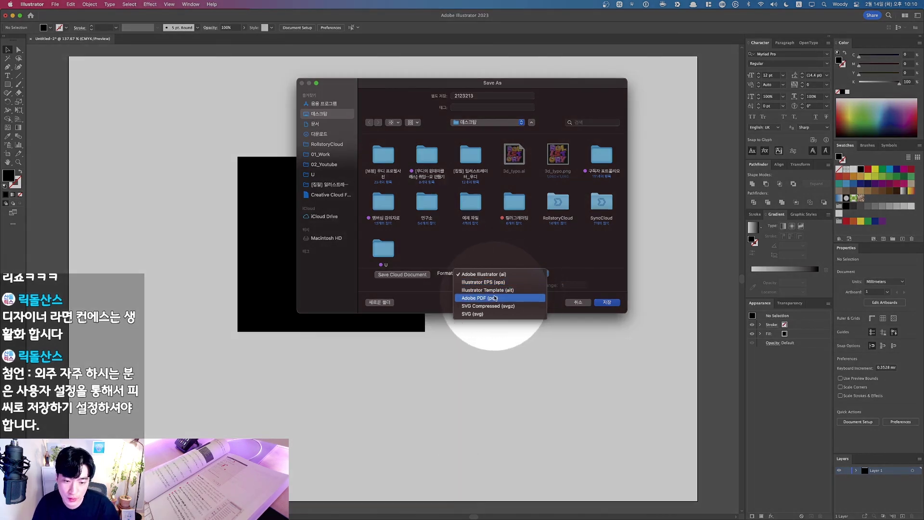
key(F1)
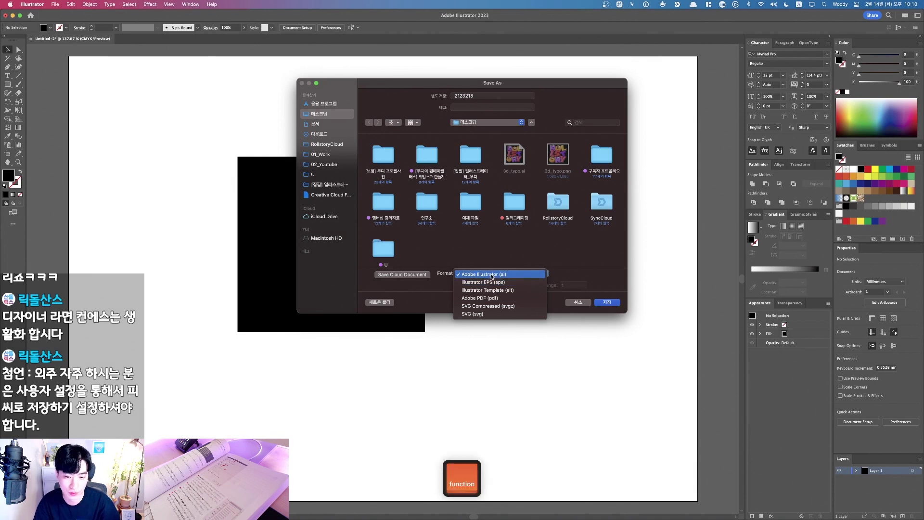
key(F1)
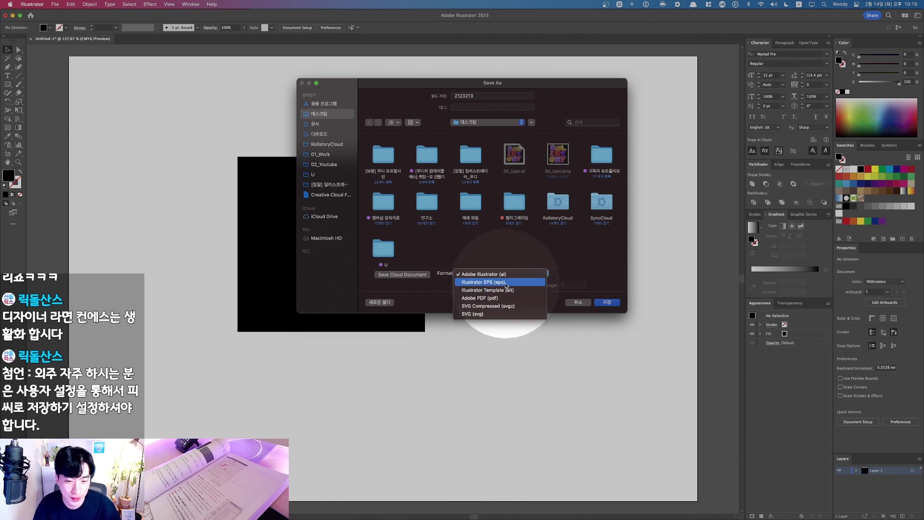
key(F1)
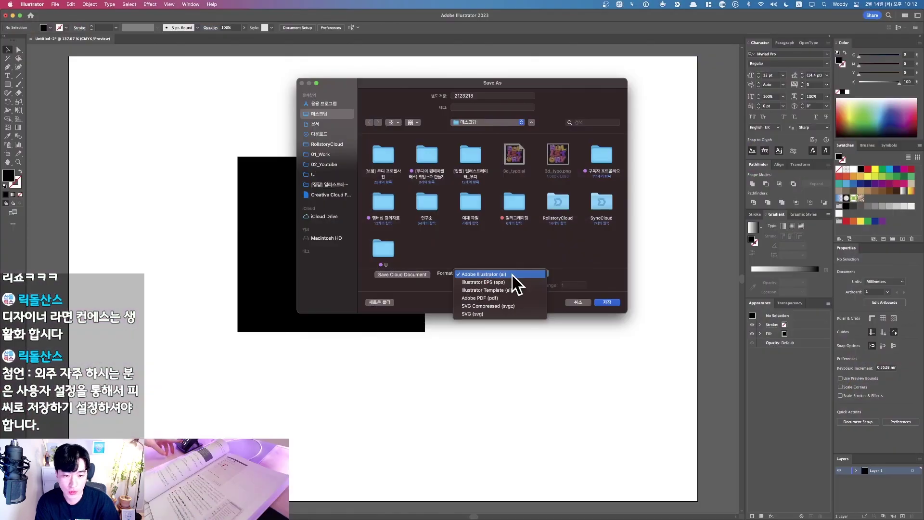
click(507, 277)
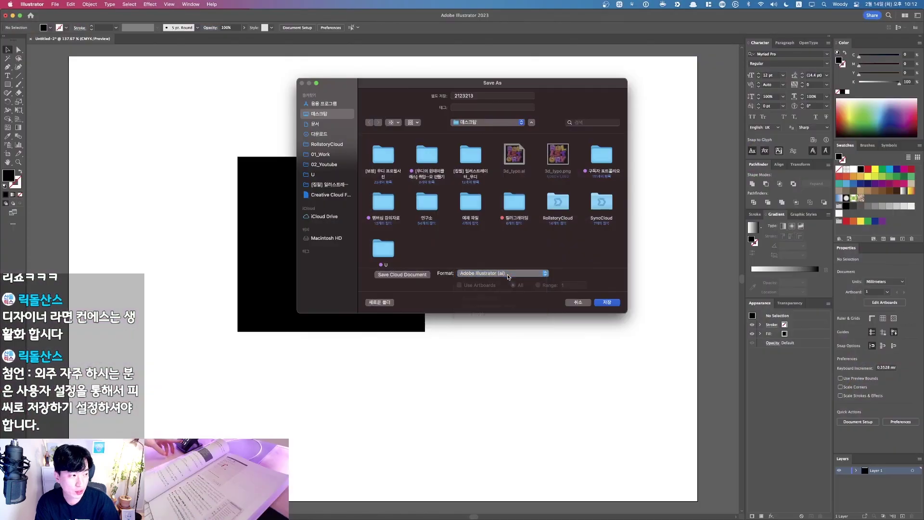
click(606, 302)
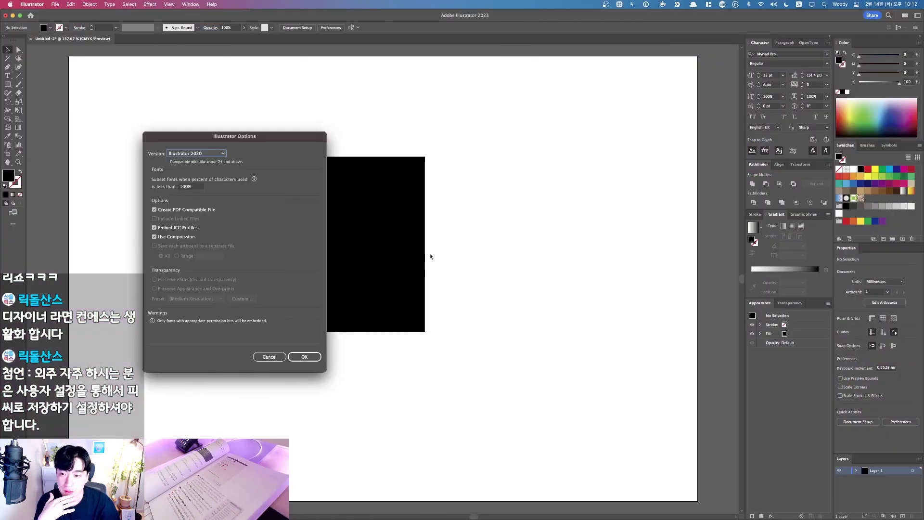
Step: Examine the Illustrator version choices for the saved file, from Illustrator 2020 through the legacy formats
drag(262, 138, 457, 114)
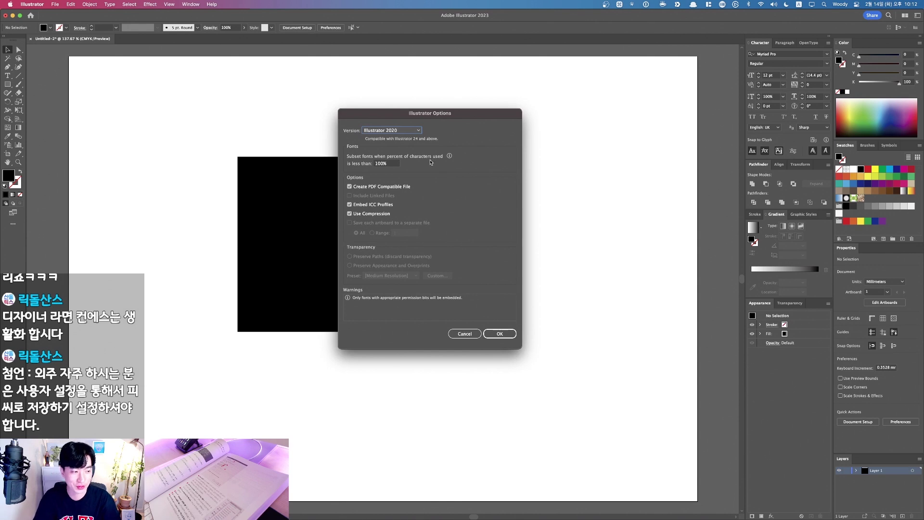
key(F1)
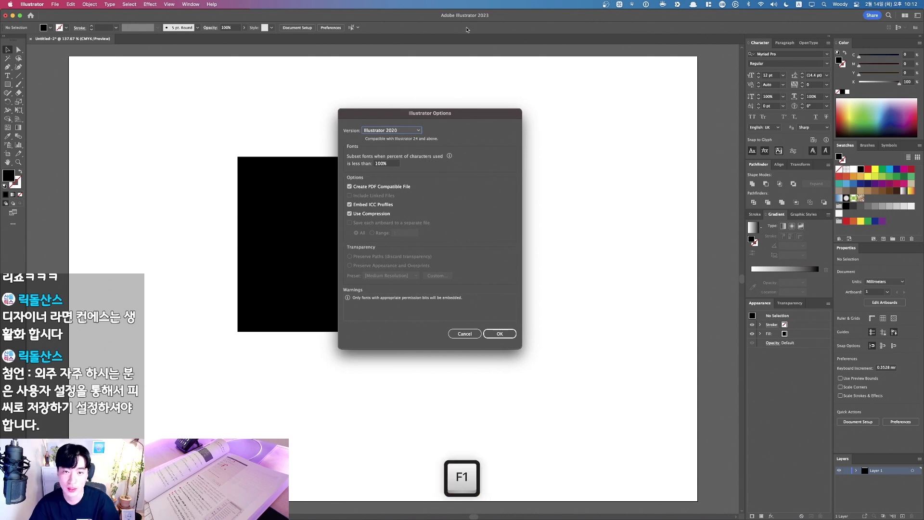
key(fn)
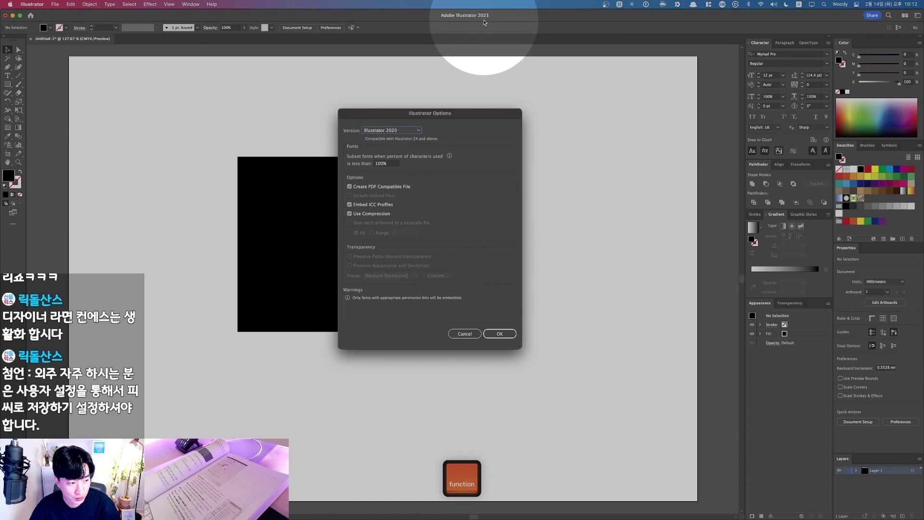
key(F1)
key(fn)
key(F1)
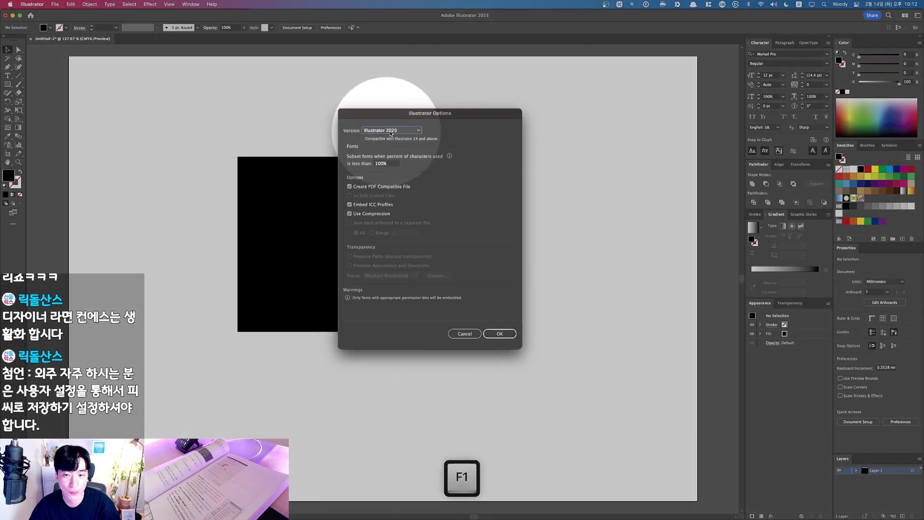
key(fn)
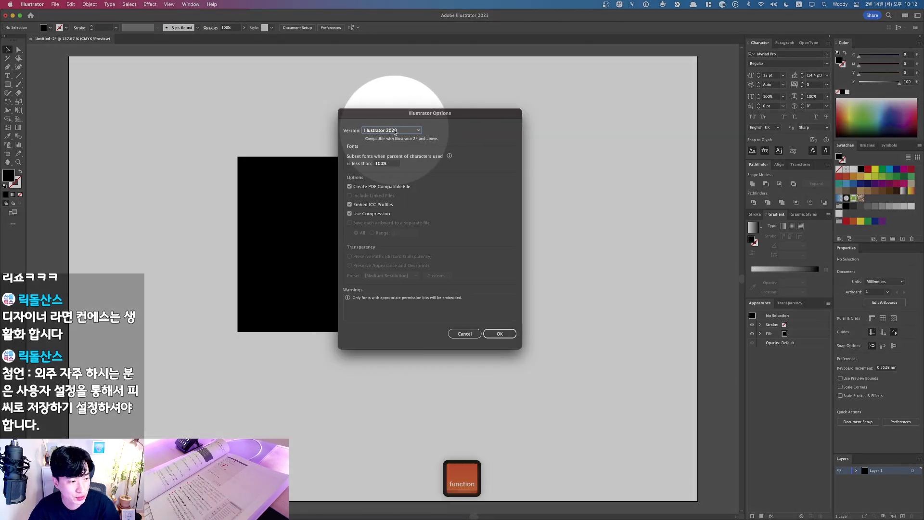
key(F1)
click(395, 132)
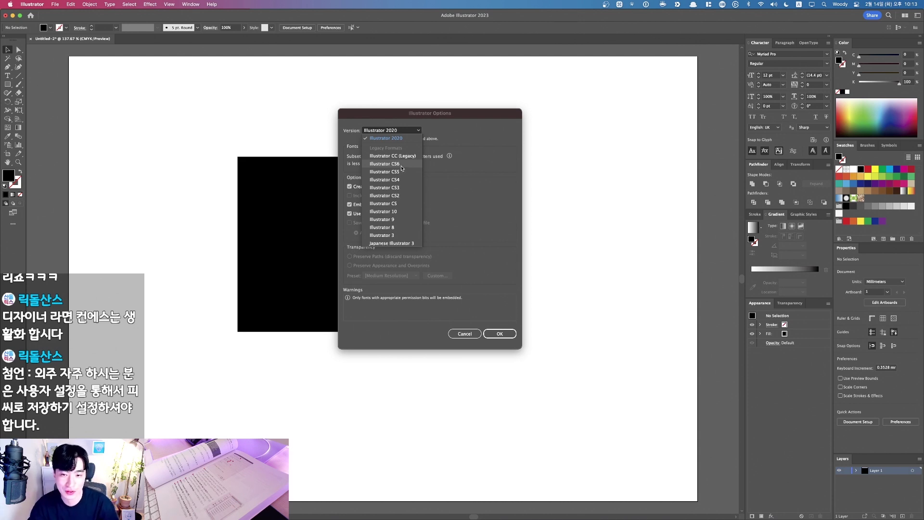
key(F1)
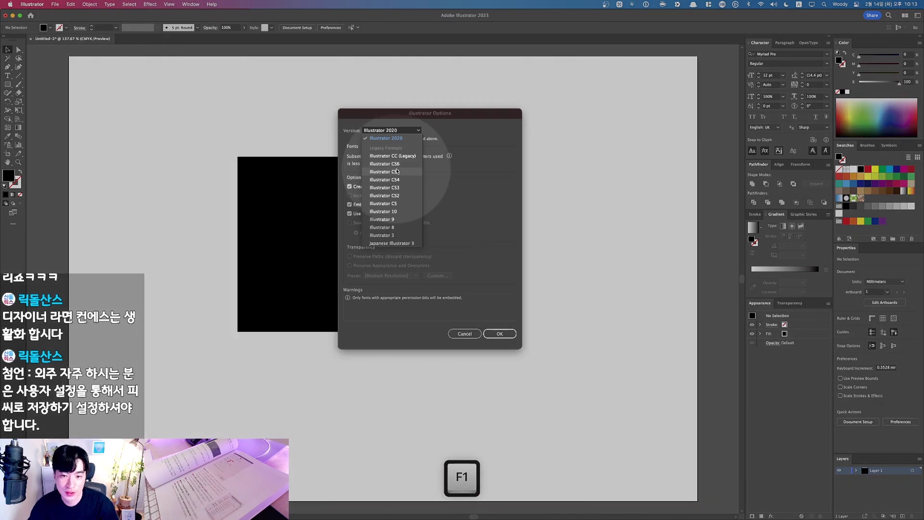
key(F1)
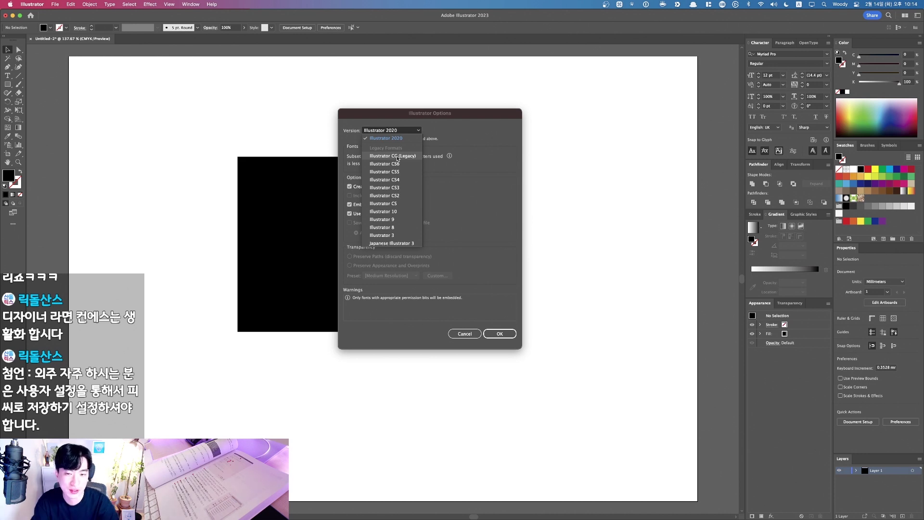
key(F1)
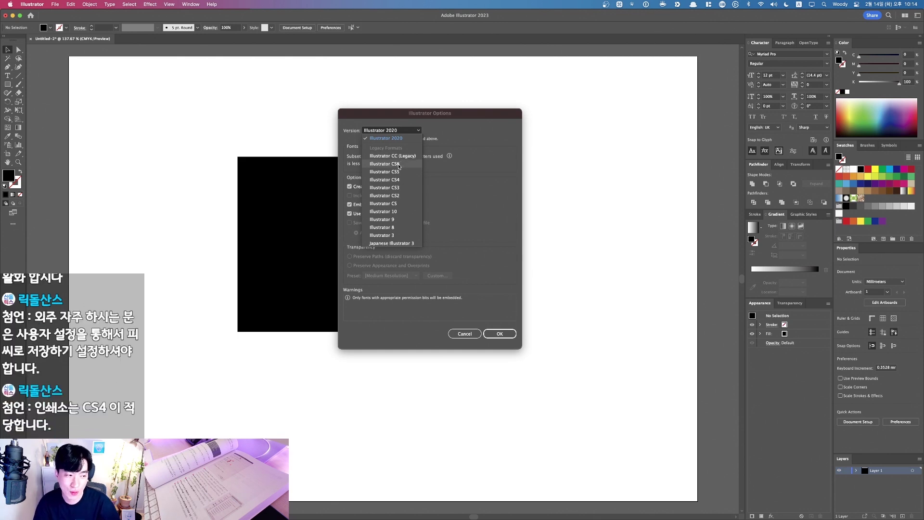
key(F1)
key(fn)
key(F1)
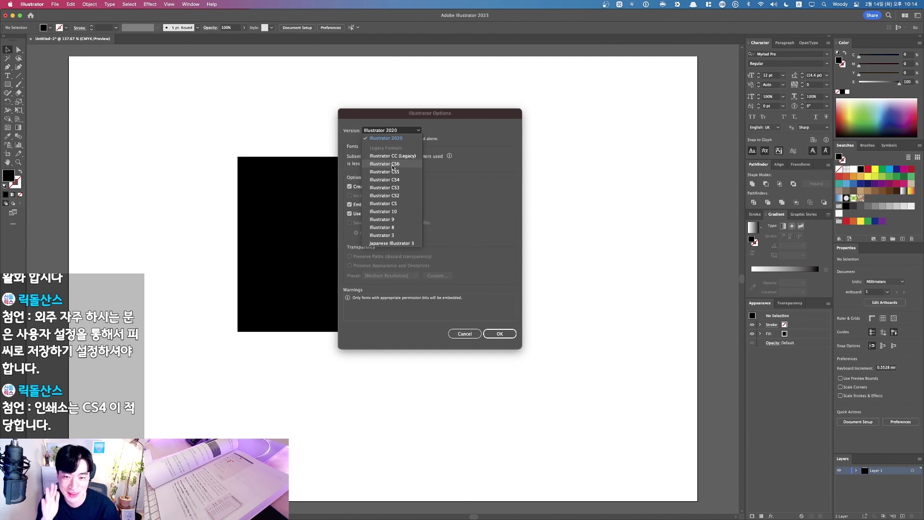
click(471, 178)
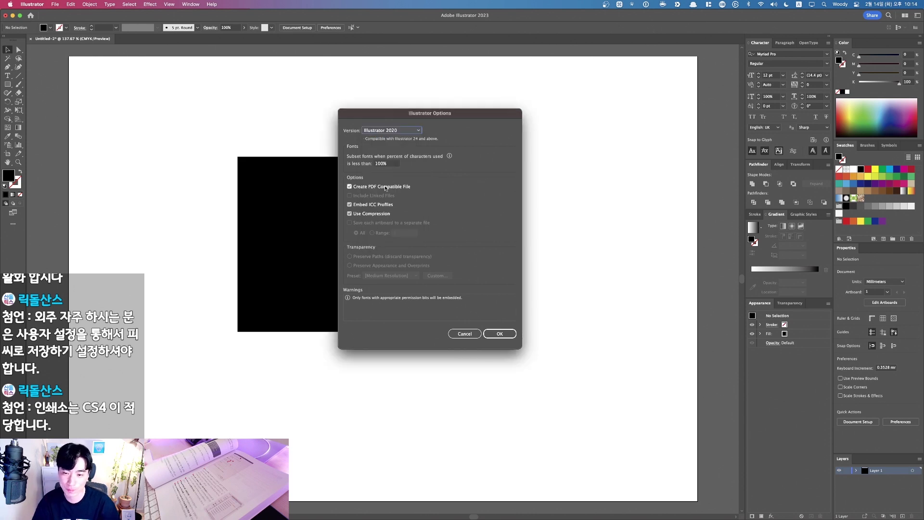
Step: Accept the Illustrator 2020 save options with Create PDF Compatible File, Embed ICC Profiles and Use Compression enabled
key(F1)
key(F1)
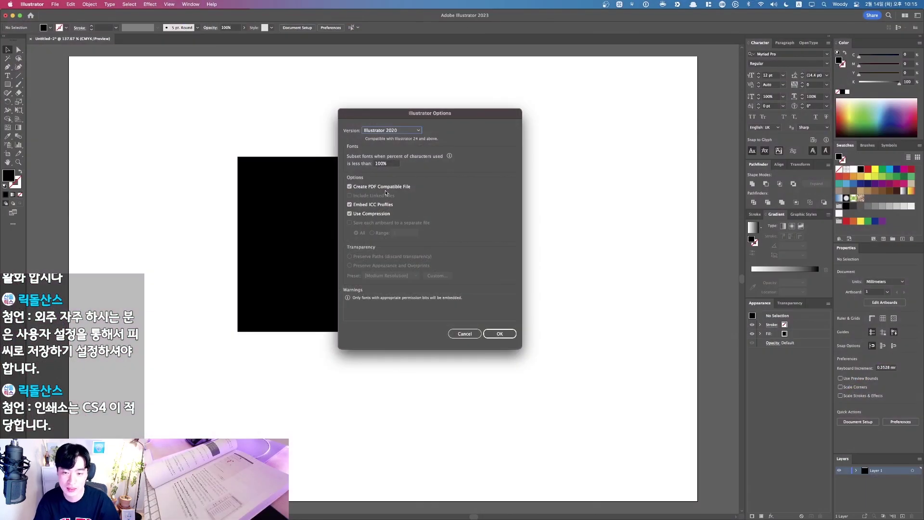
key(F1)
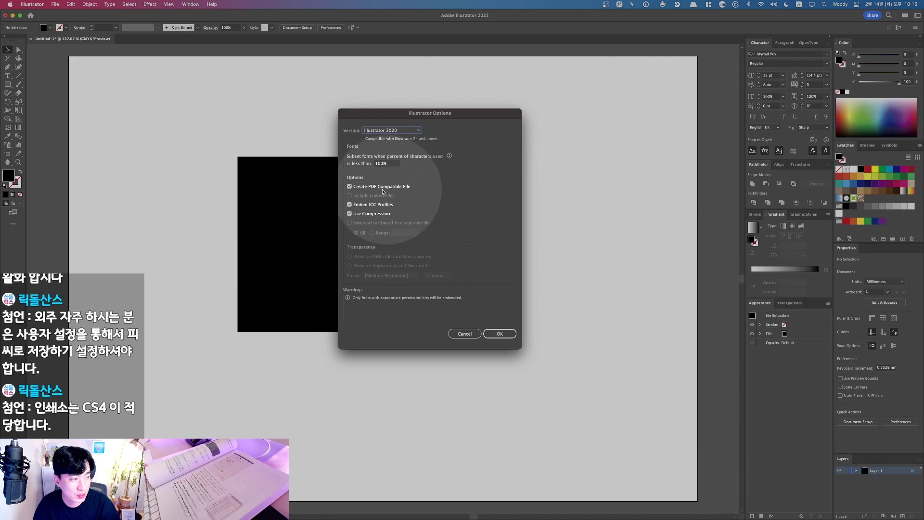
key(F1)
key(F1)
key(F1)
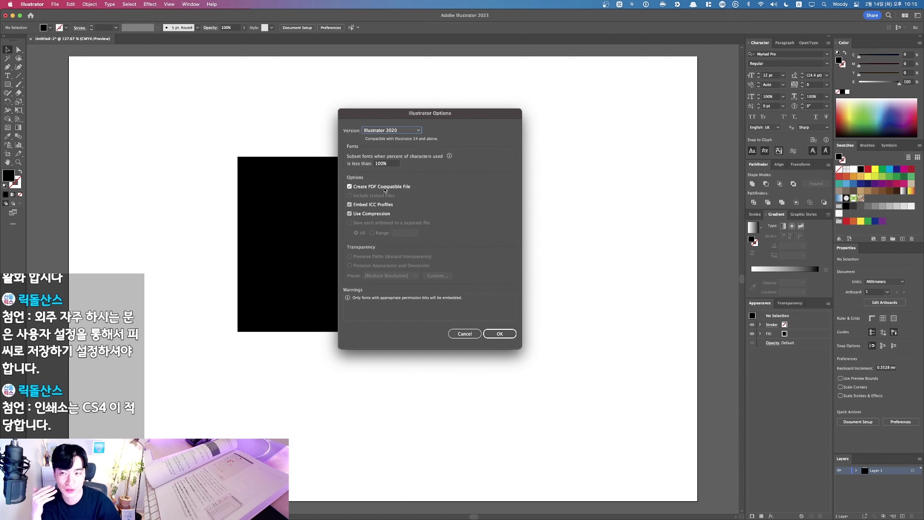
key(F1)
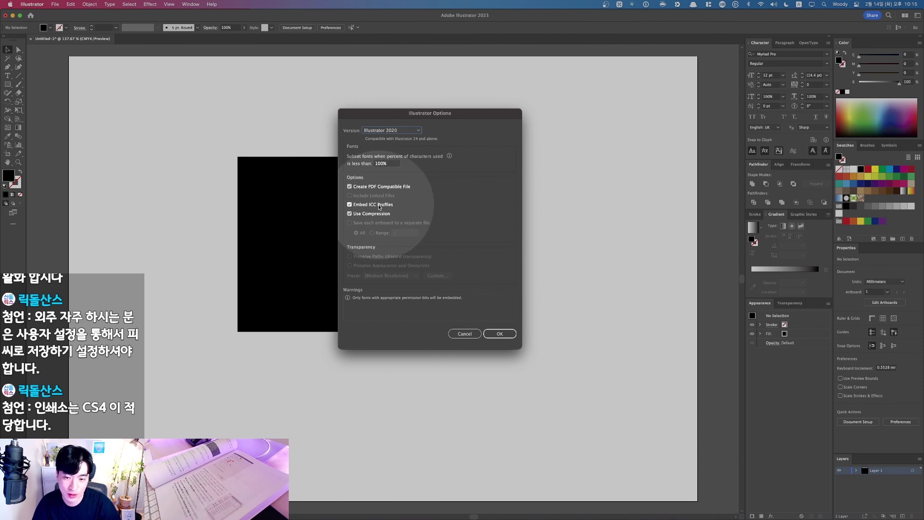
key(F1)
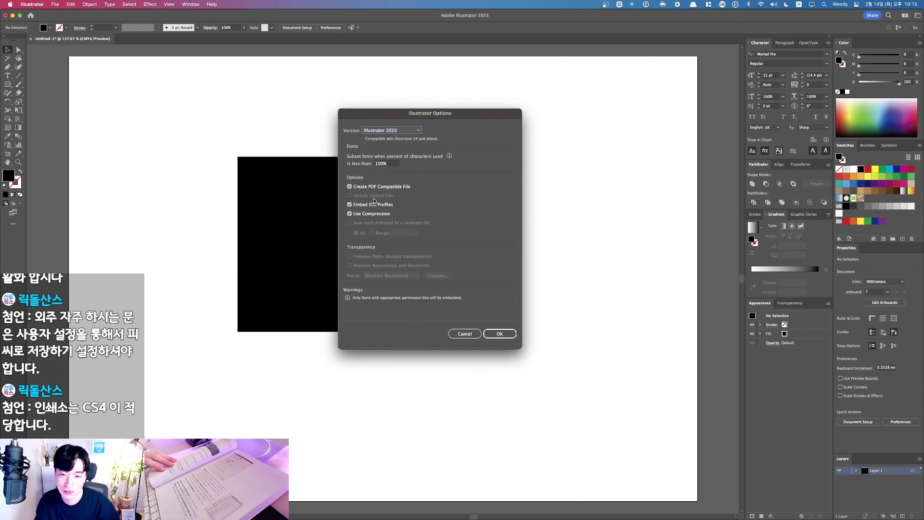
click(499, 334)
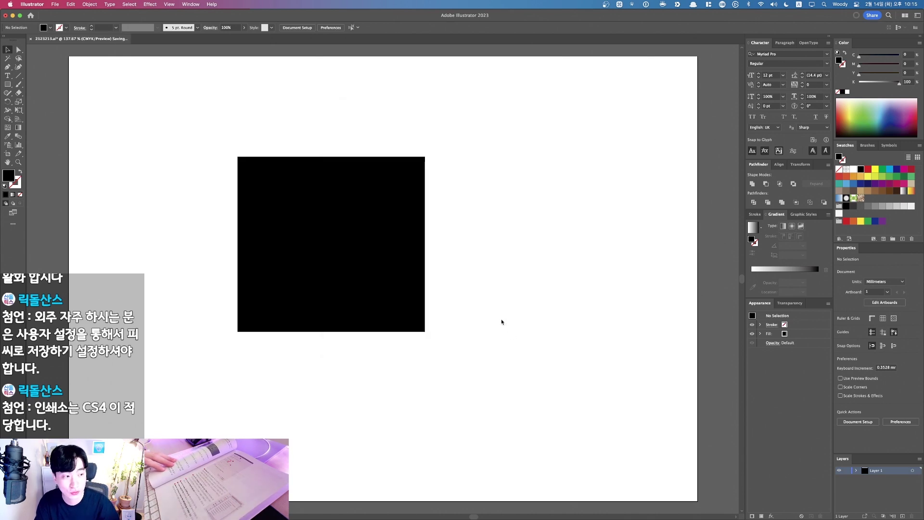
Step: Switch to the desktop, move 2123213.ai to an open area, and preview its contents
key(ctrl+Right)
drag(900, 103, 735, 141)
key(space)
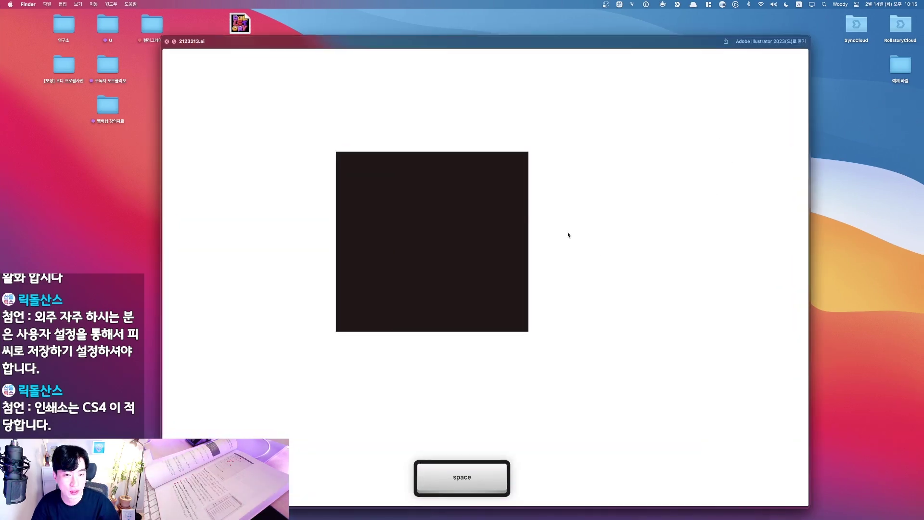
key(space)
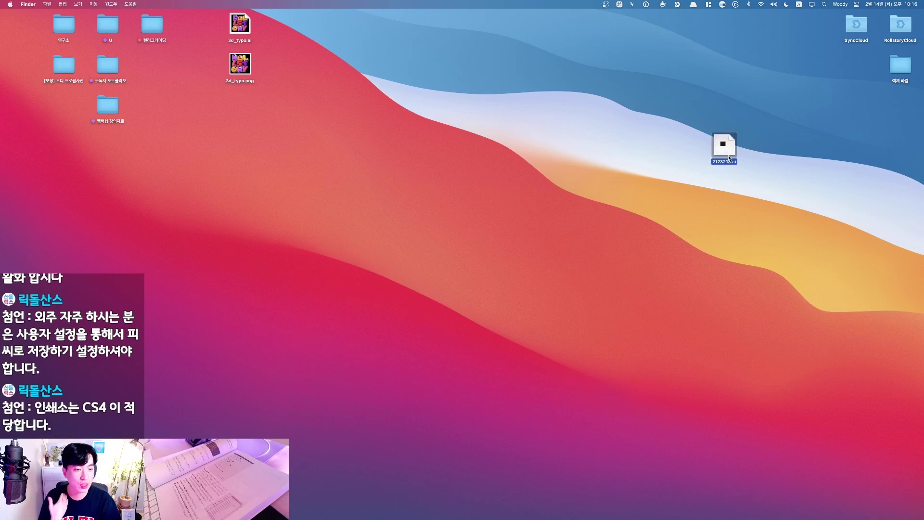
key(F4)
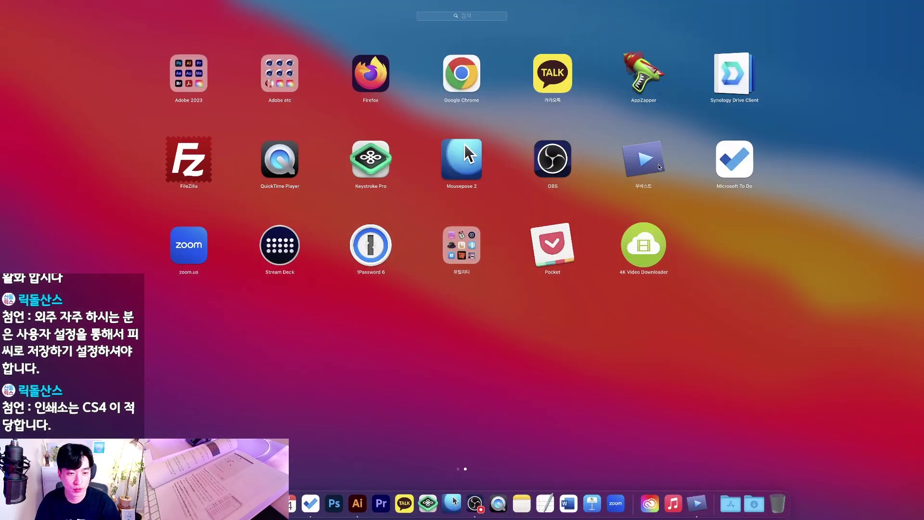
key(Escape)
click(623, 192)
Step: Switch back to Adobe Illustrator and move the black square slightly up and to the left
mouse_move(378, 503)
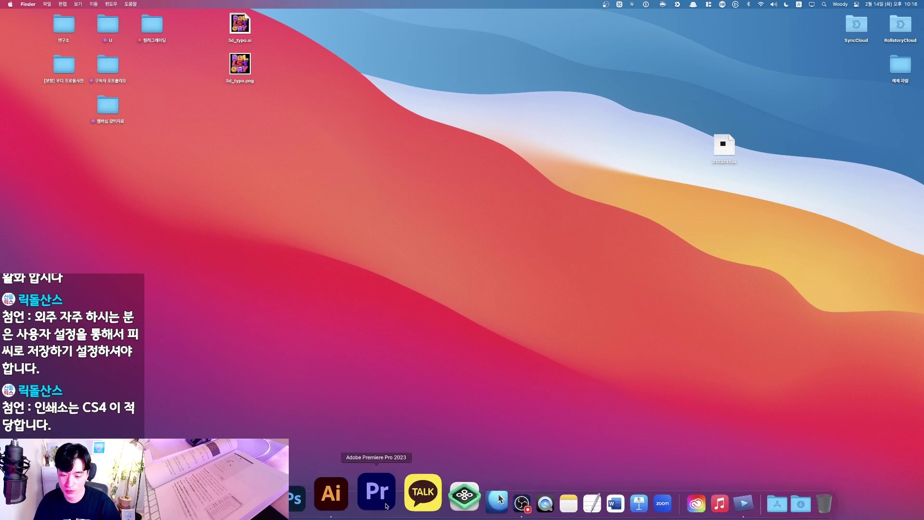
click(359, 494)
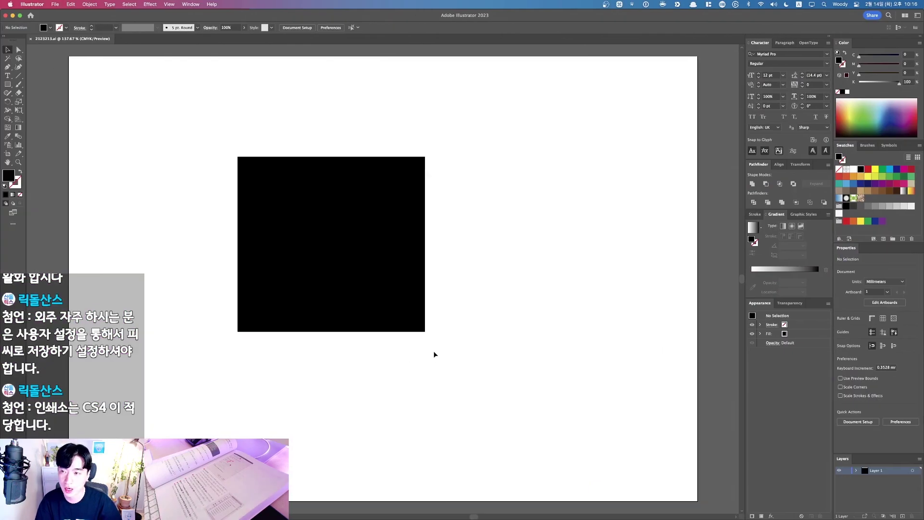
drag(310, 243, 290, 231)
Step: Add the placeholder text "Lorem ipsum" to the right of the square and scale it up to about 33.3 pt
key(t)
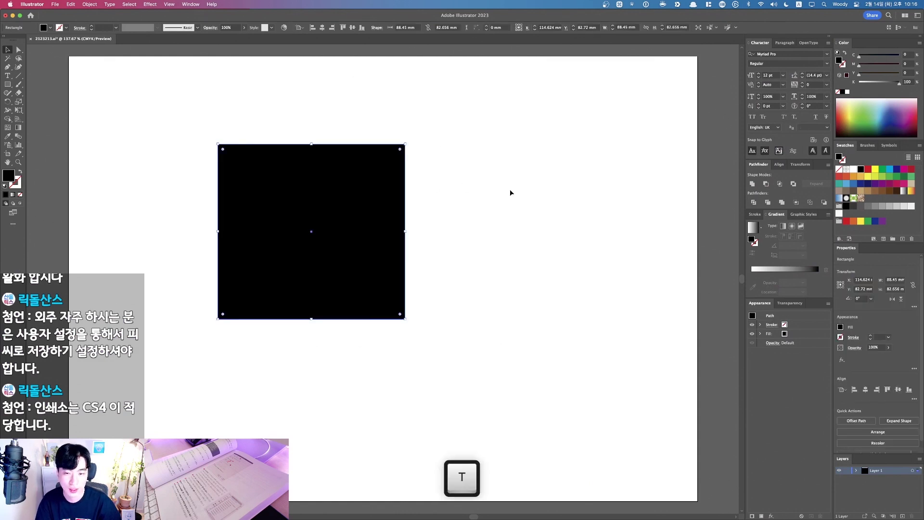
click(493, 192)
super+click(533, 194)
key(v)
drag(542, 193, 588, 262)
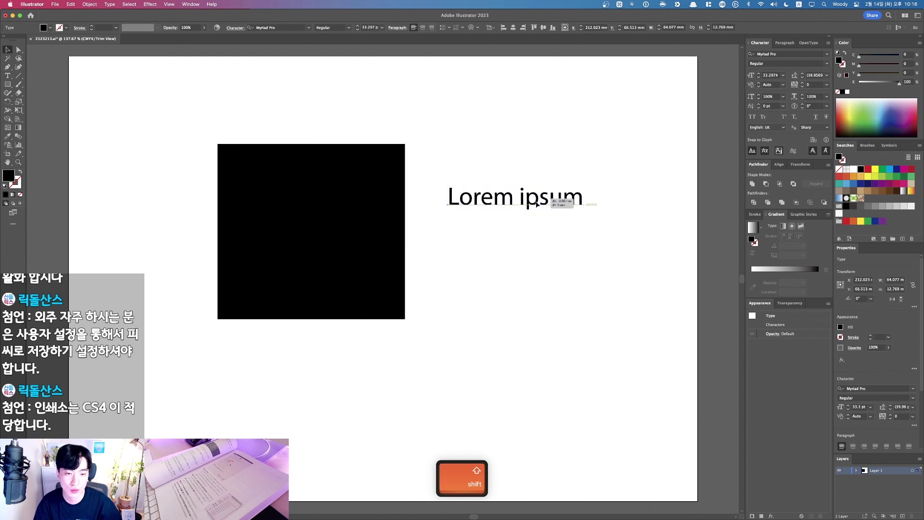
Step: Save the document, then reposition the "Lorem ipsum" text slightly lower beside the black square, at about X 205.5 mm, Y 80.5 mm
super+click(546, 256)
key(super+s)
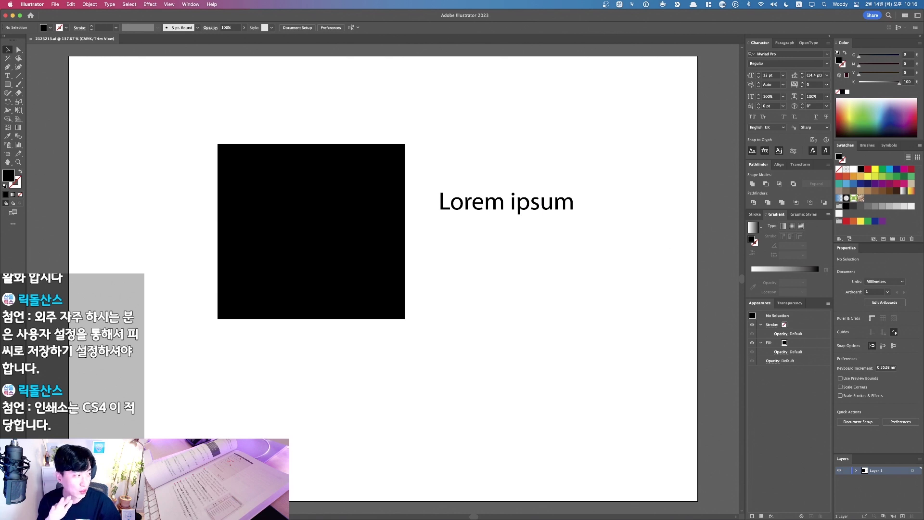
click(621, 244)
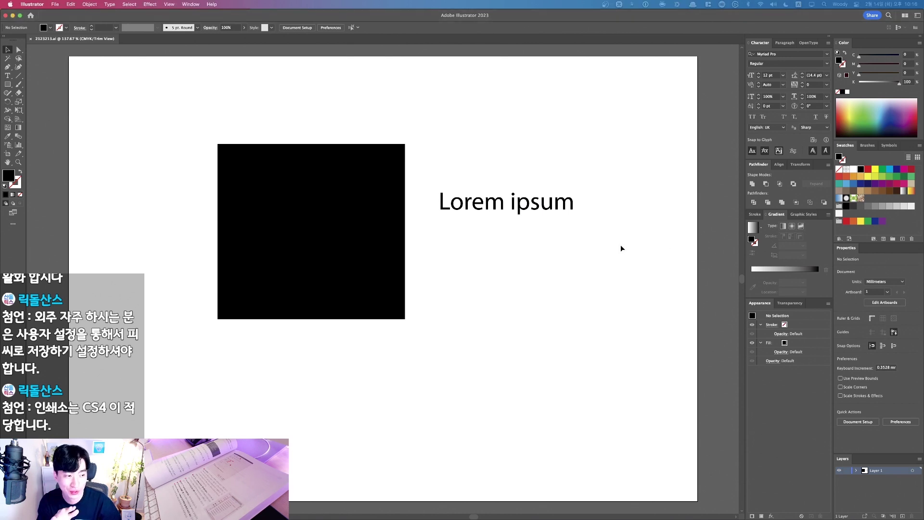
drag(547, 208, 528, 223)
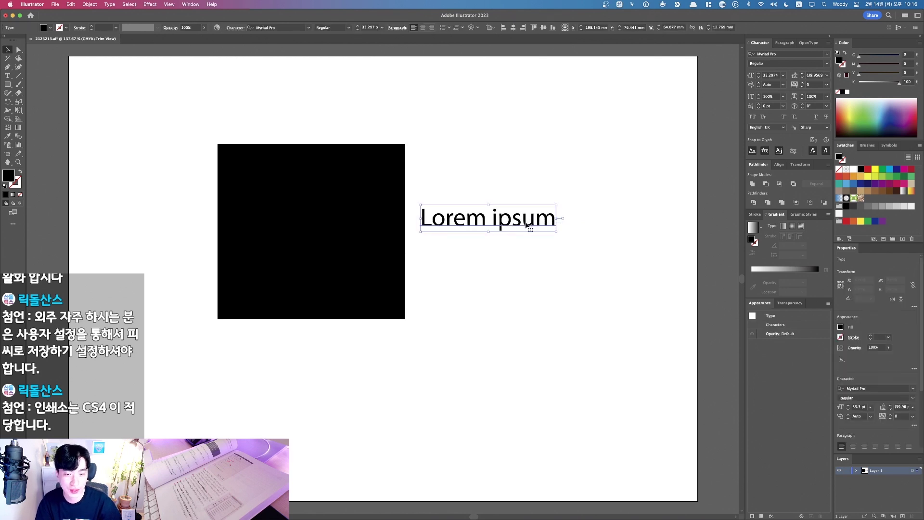
drag(511, 219, 540, 237)
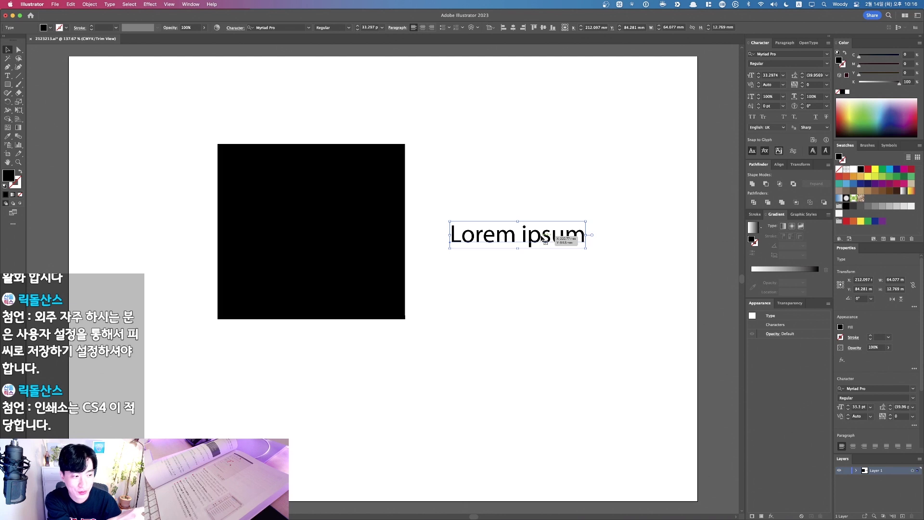
drag(536, 239, 525, 231)
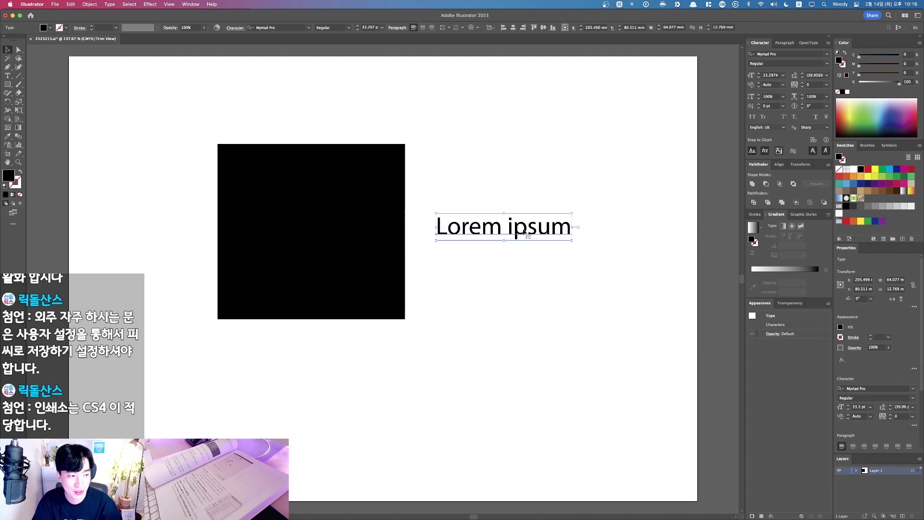
Step: Convert the "Lorem ipsum" text to outlines and save the document
click(115, 6)
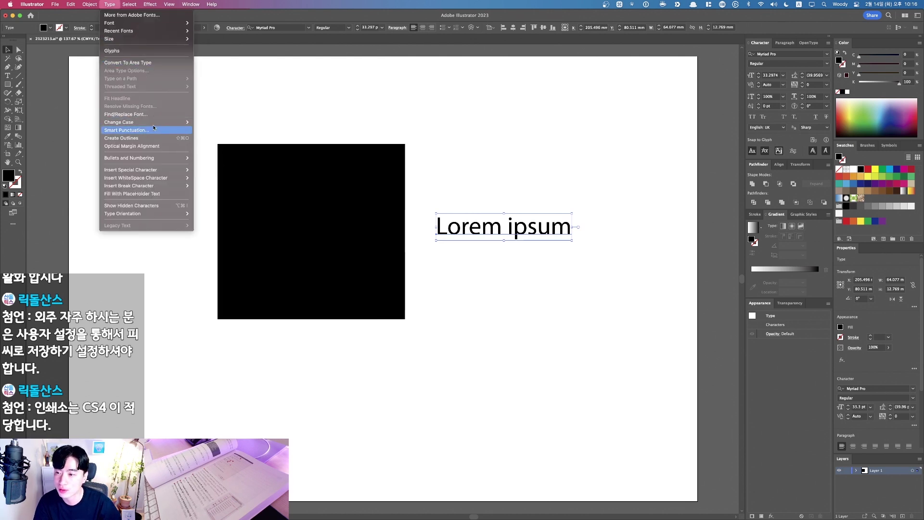
key(F1)
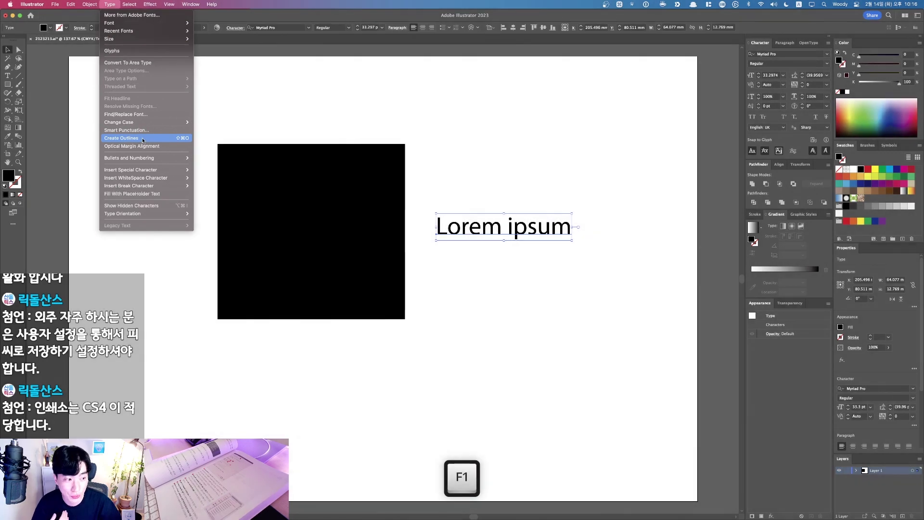
click(142, 138)
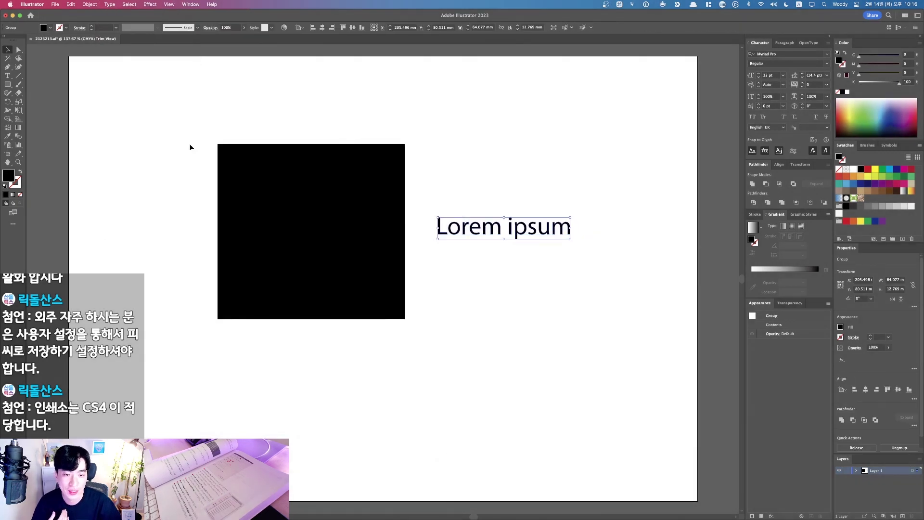
click(469, 181)
key(super+s)
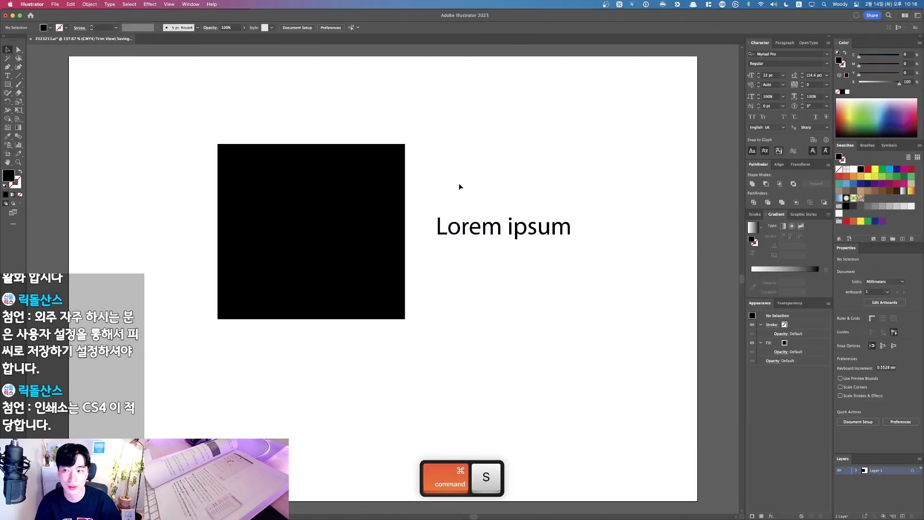
key(F11)
drag(722, 154, 653, 176)
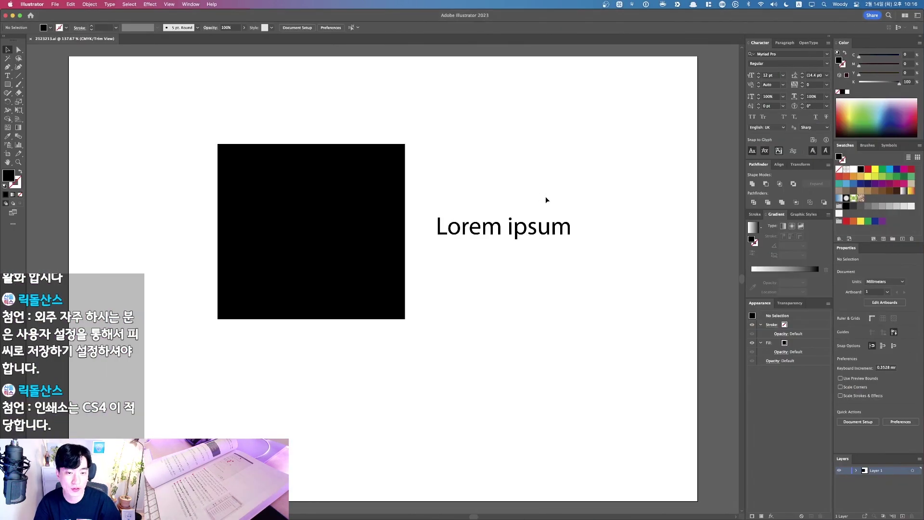
Step: Inspect the outlined lettering as a group, then undo the outline conversion
click(541, 231)
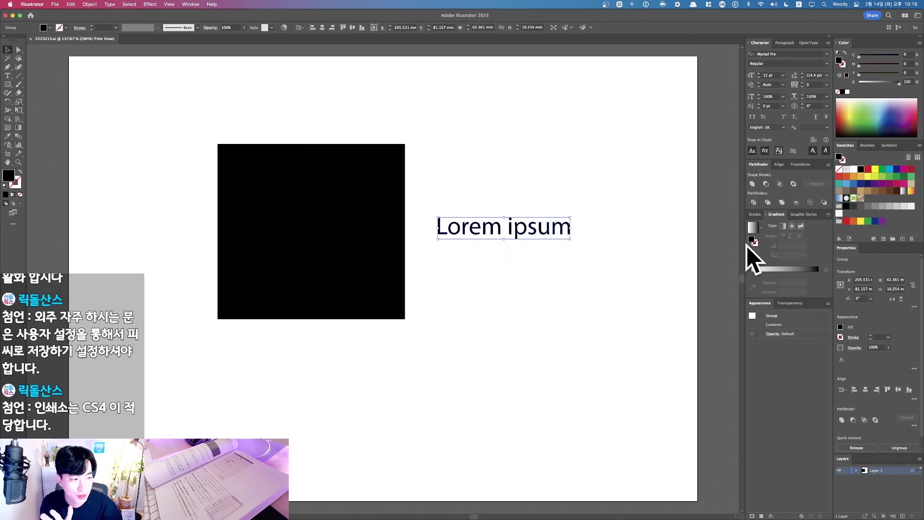
click(521, 264)
click(524, 263)
key(super+z)
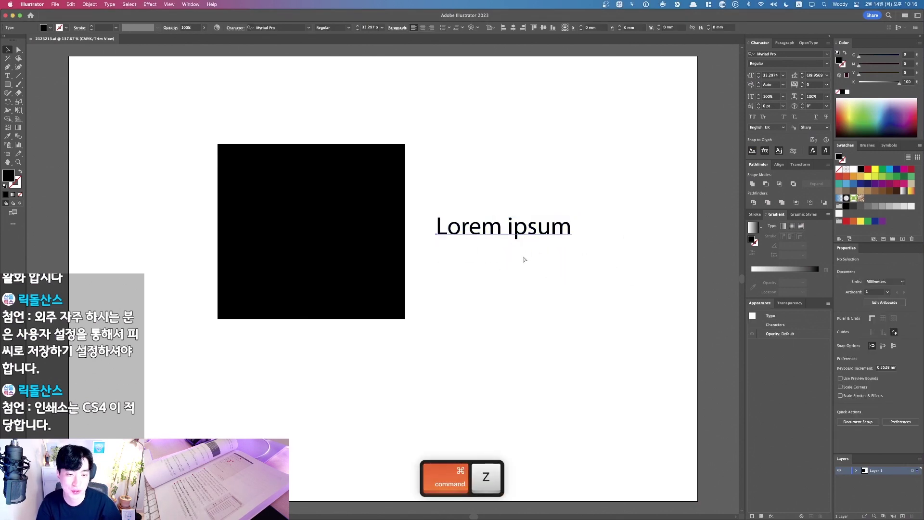
Step: Replace the letters "psu" in the text with "23213312" and save the document
double_click(523, 231)
drag(513, 231, 553, 232)
text(23213312)
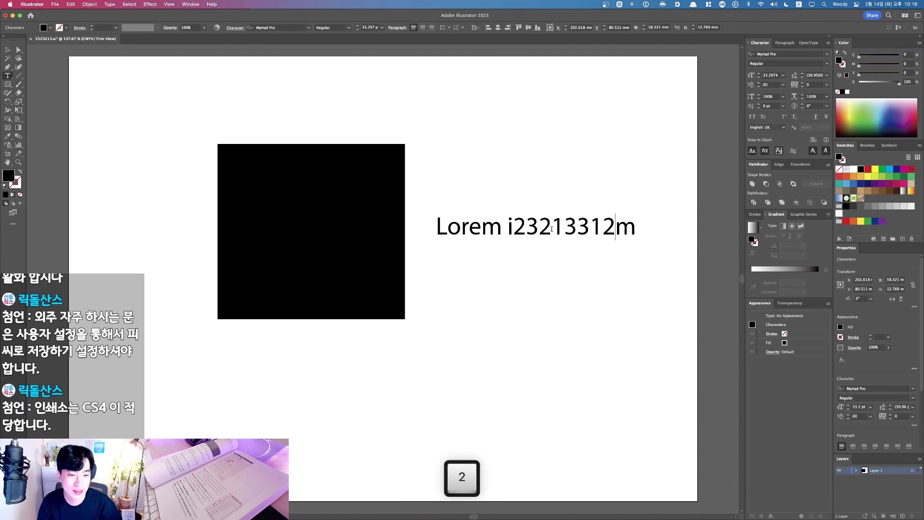
key(super+Return)
click(539, 262)
key(super+s)
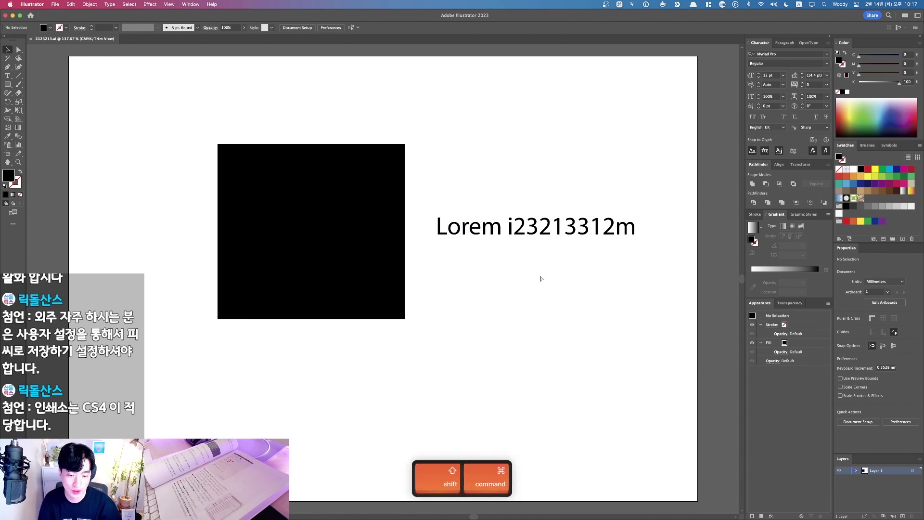
Step: Save the document under the new name 2123213_.ai on the desktop, accepting the Illustrator 2020 version options
key(shift+super+s)
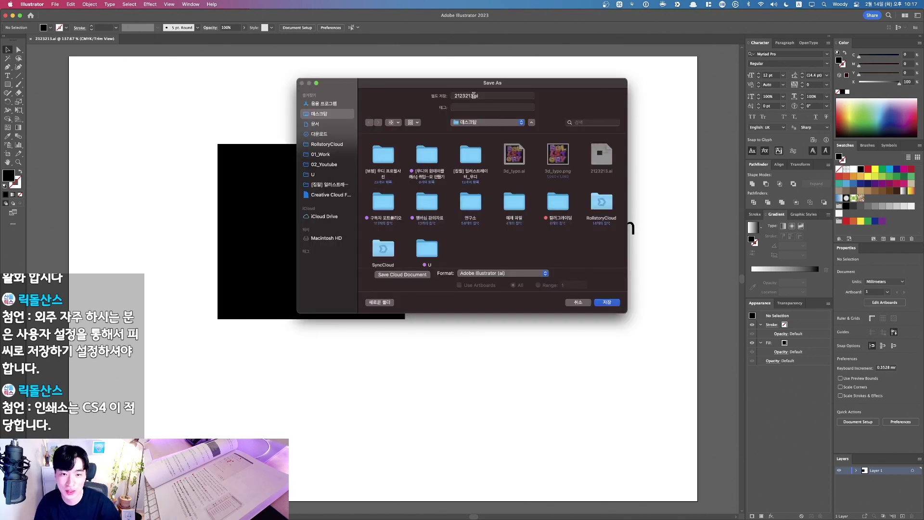
key(Return)
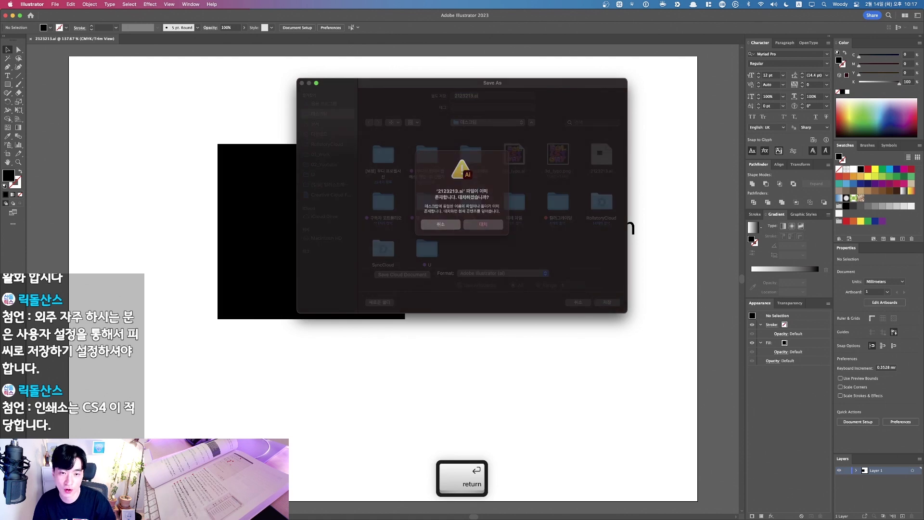
key(Escape)
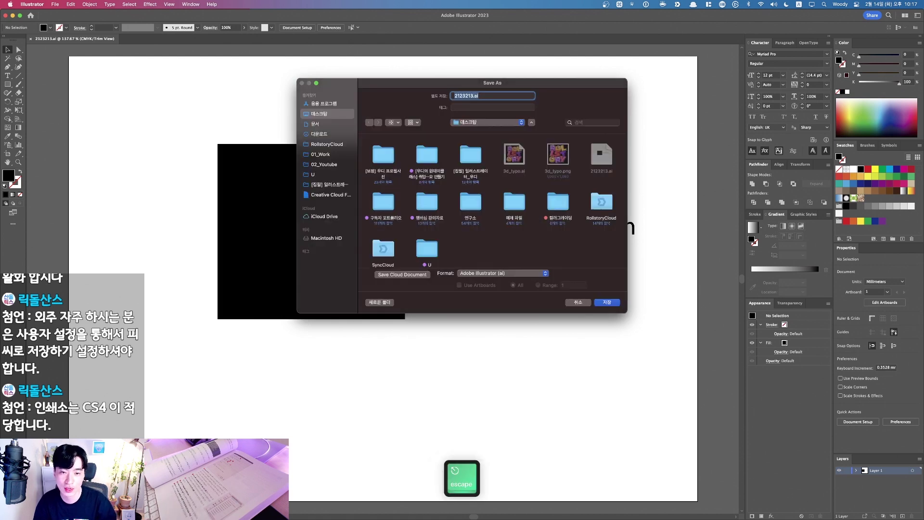
key(Left)
key(shift)
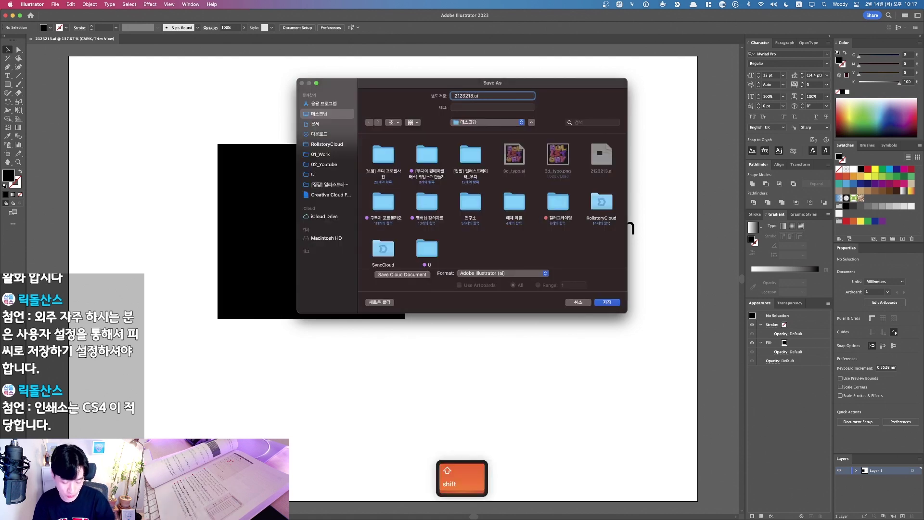
text(_)
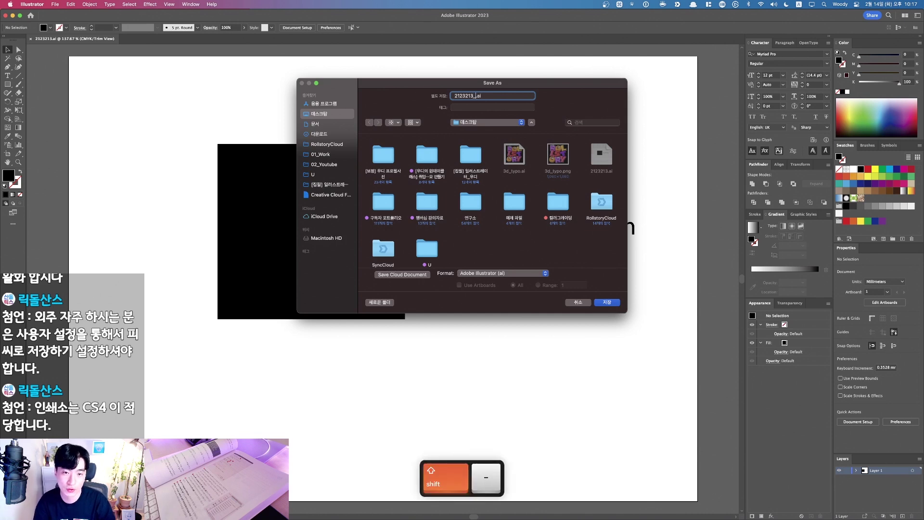
click(613, 305)
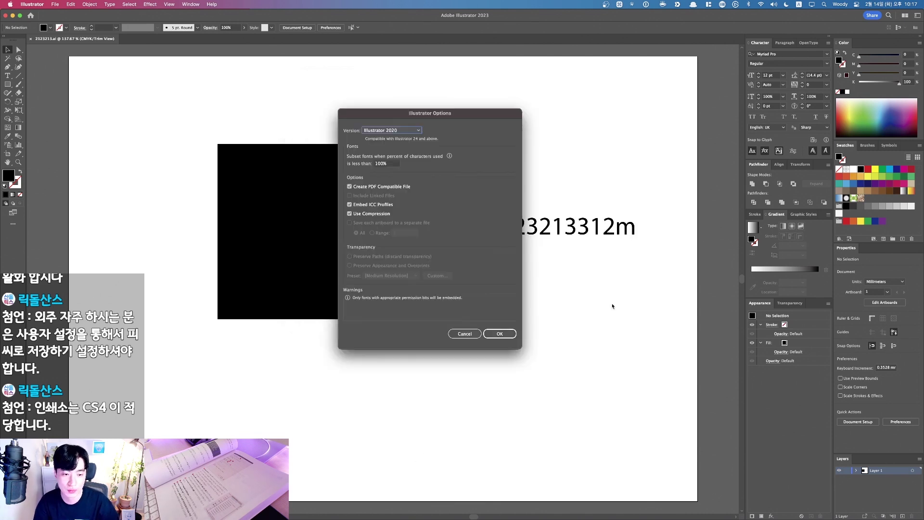
click(513, 333)
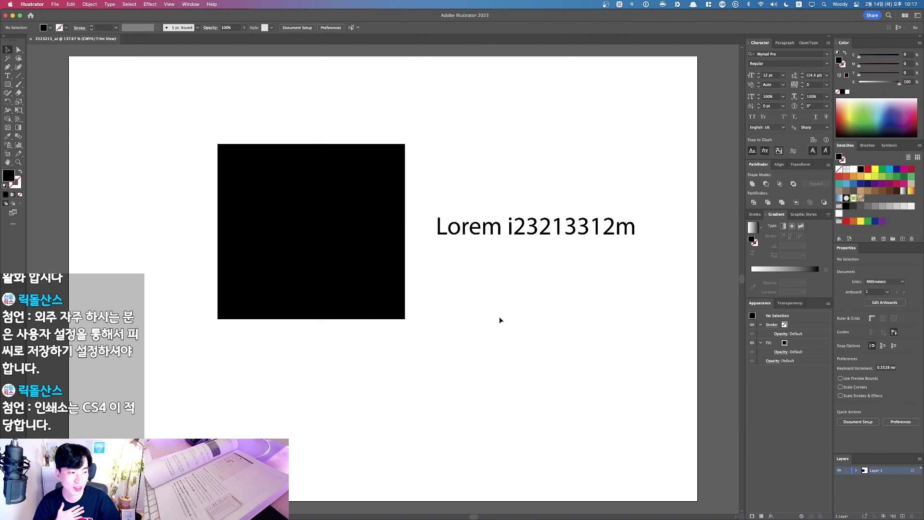
Step: Switch to the desktop, place 2123213_.ai beside 2123213.ai, and preview its contents
key(super+h)
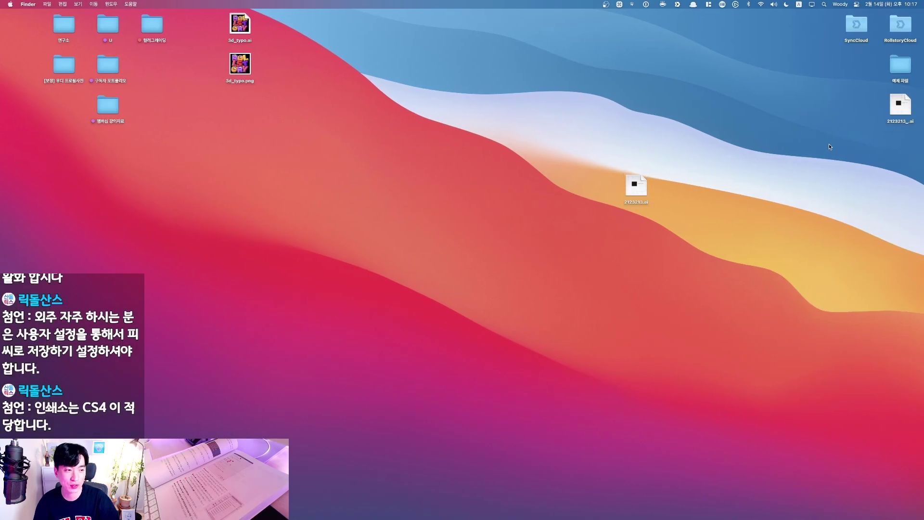
drag(900, 107, 682, 185)
key(space)
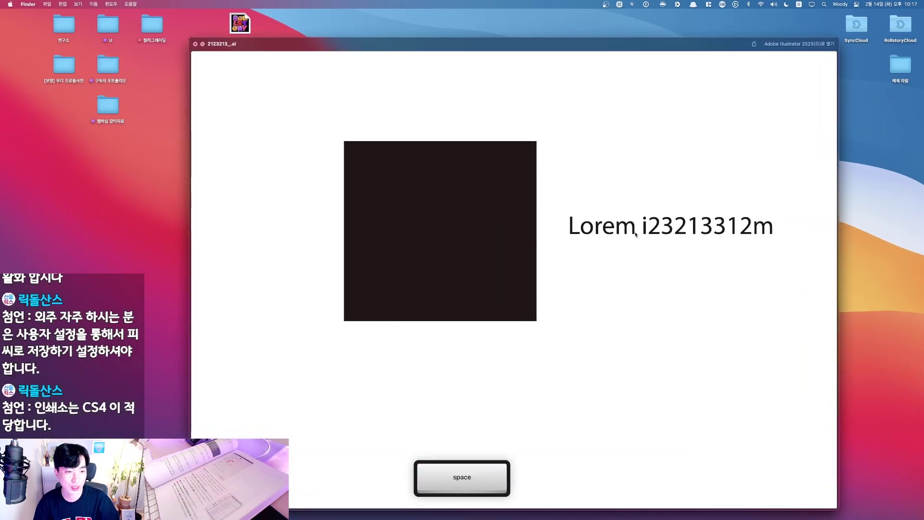
key(space)
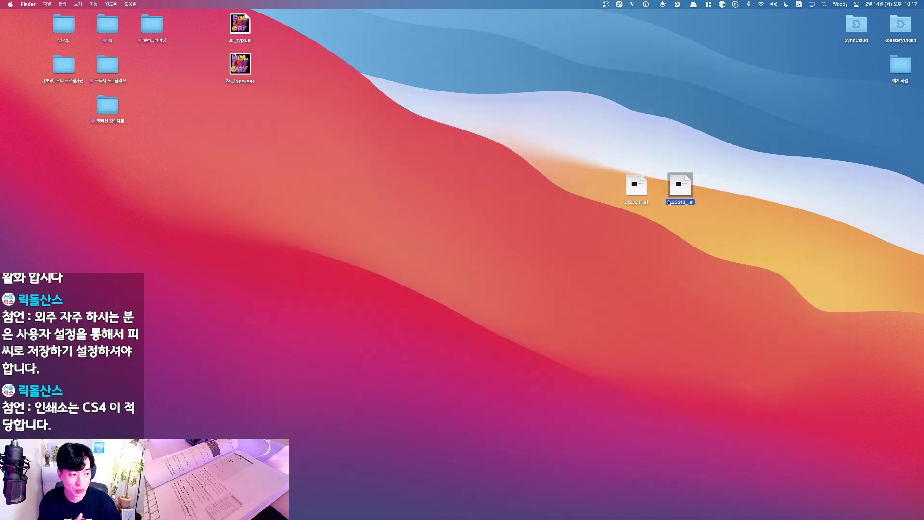
Step: Open 2123213_.ai in Adobe Illustrator and select its text to check whether it is still live type
double_click(669, 202)
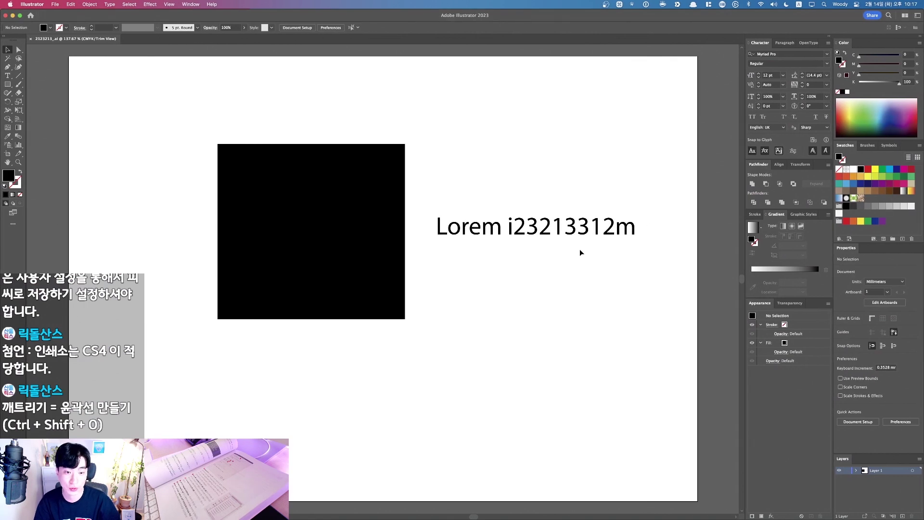
click(580, 236)
click(569, 251)
click(519, 219)
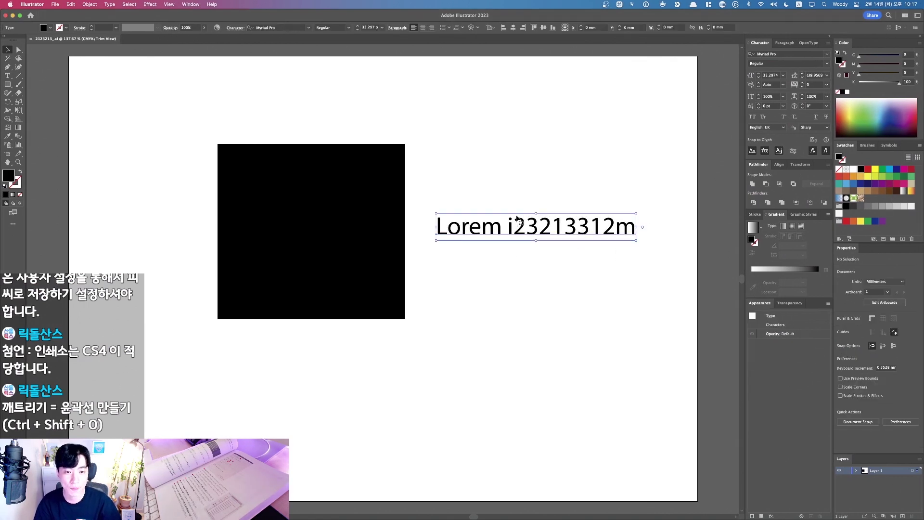
click(514, 197)
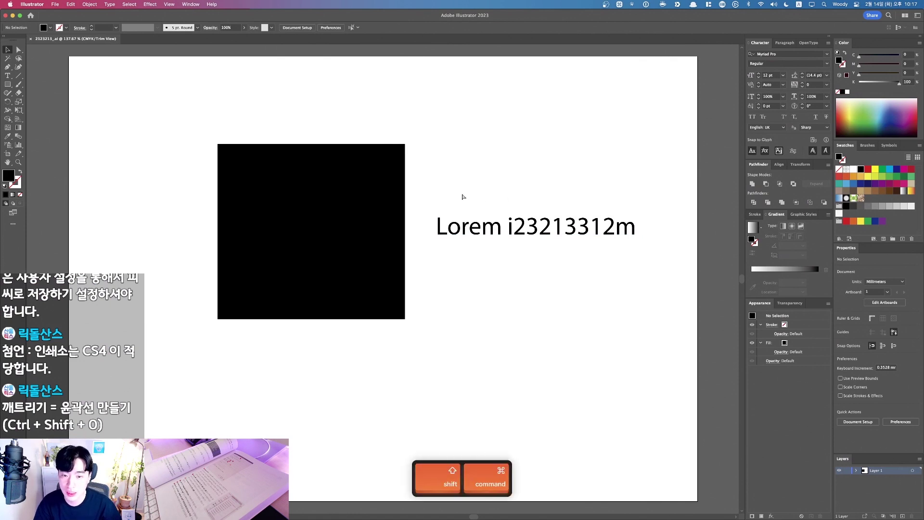
Step: Review the file formats available when saving under a new name, including EPS, template, PDF and SVG, then cancel
key(super+shift+s)
click(495, 273)
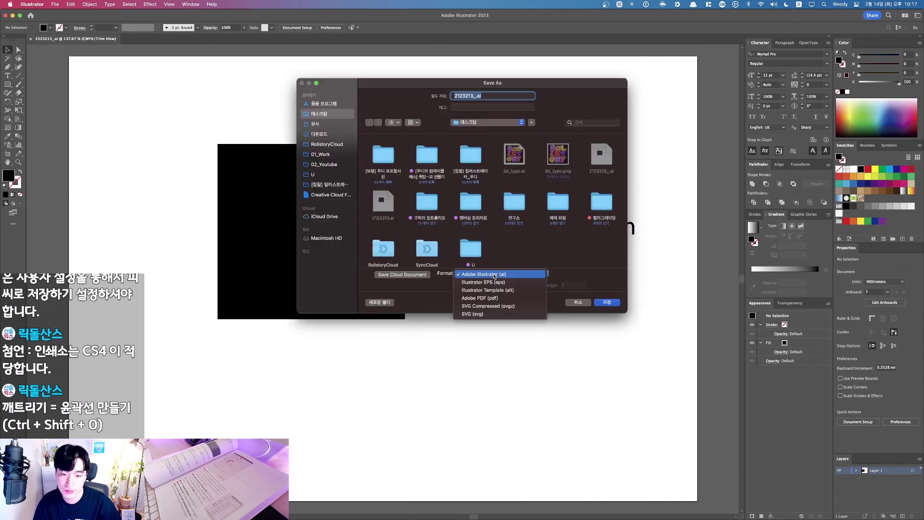
key(F1)
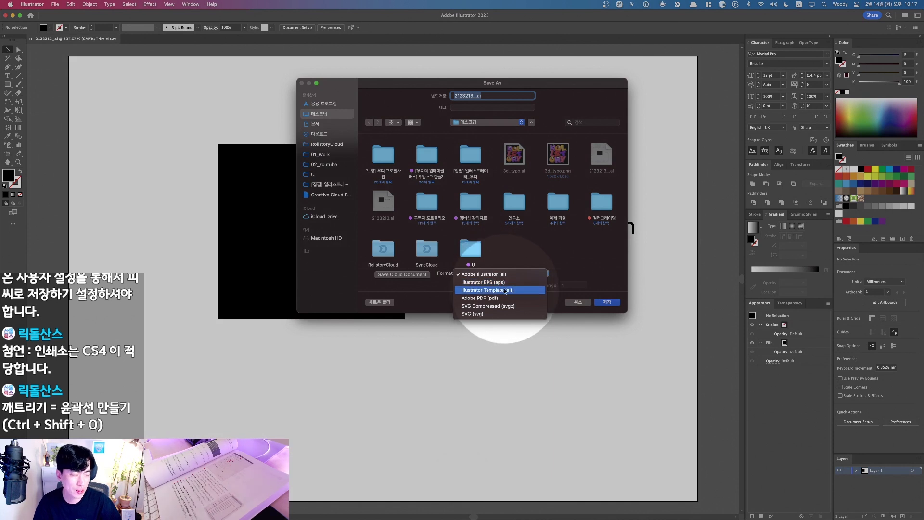
key(F1)
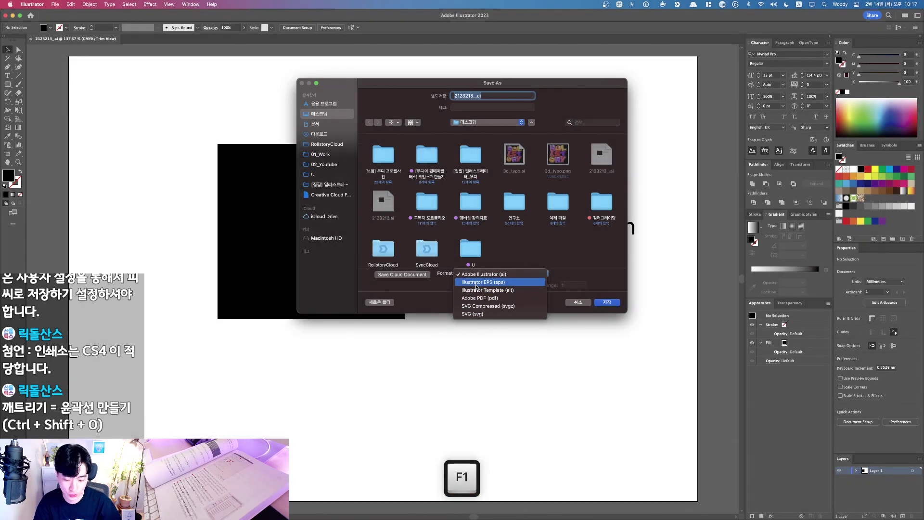
key(Escape)
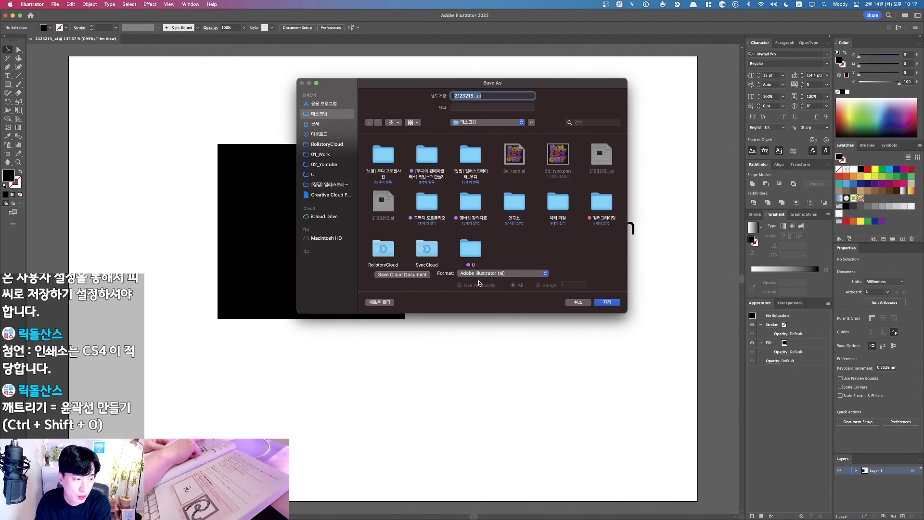
click(583, 305)
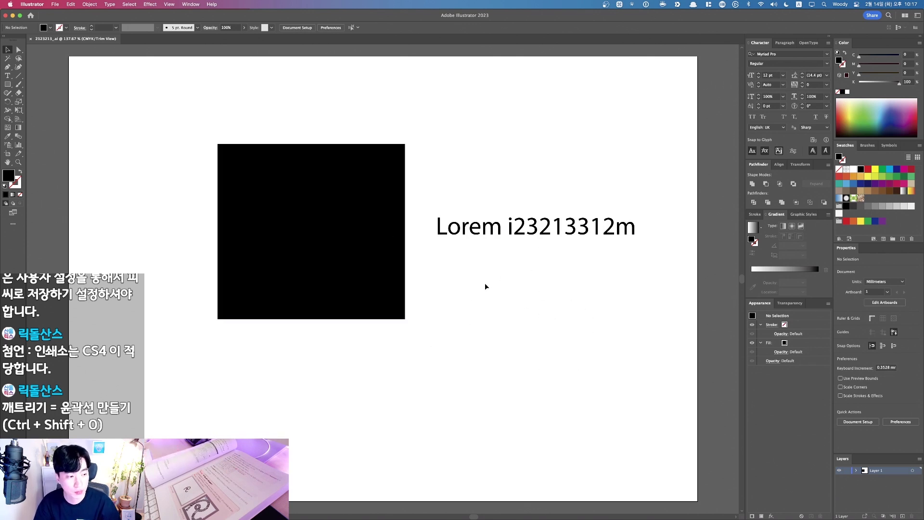
Step: Review the available export commands and the Export for Screens settings for the single artboard, then cancel without exporting
key(super+1)
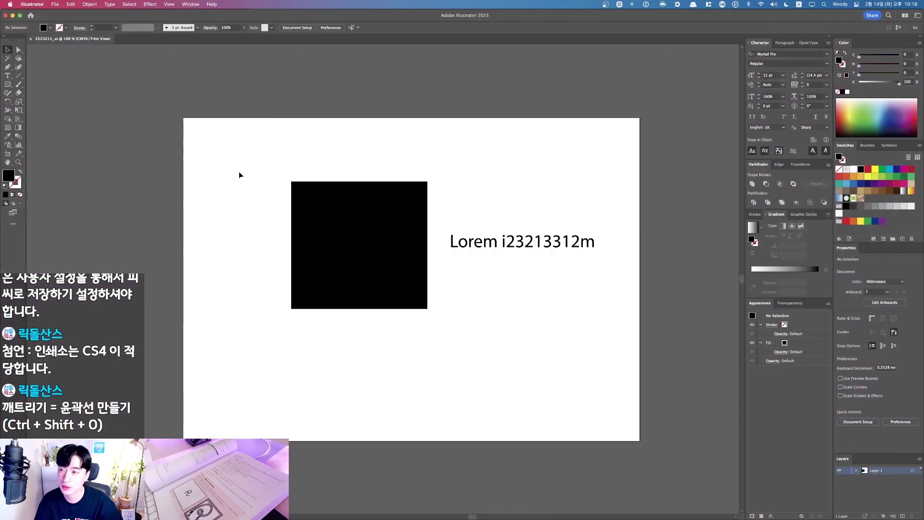
key(F1)
click(55, 7)
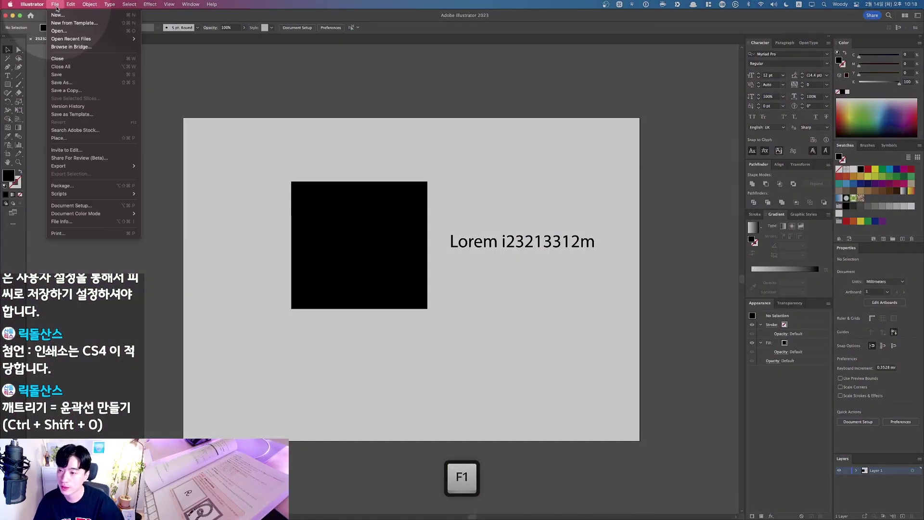
mouse_move(81, 170)
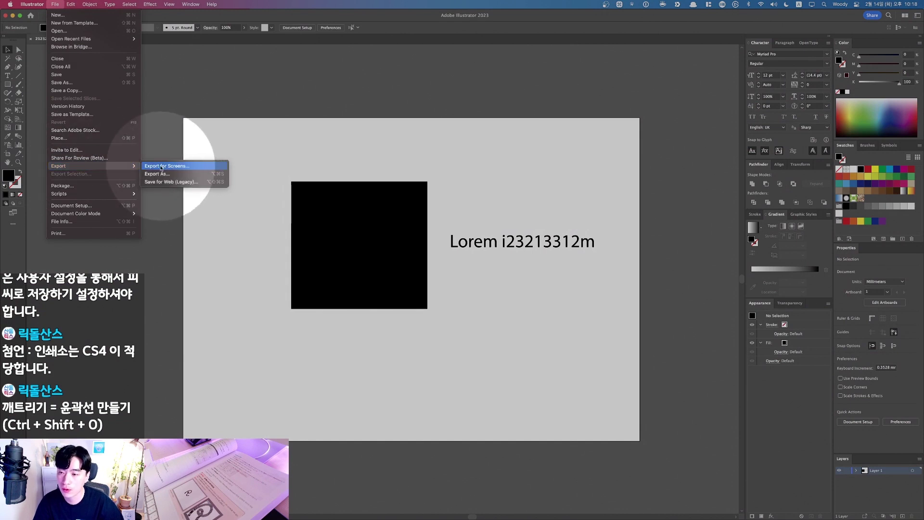
key(F1)
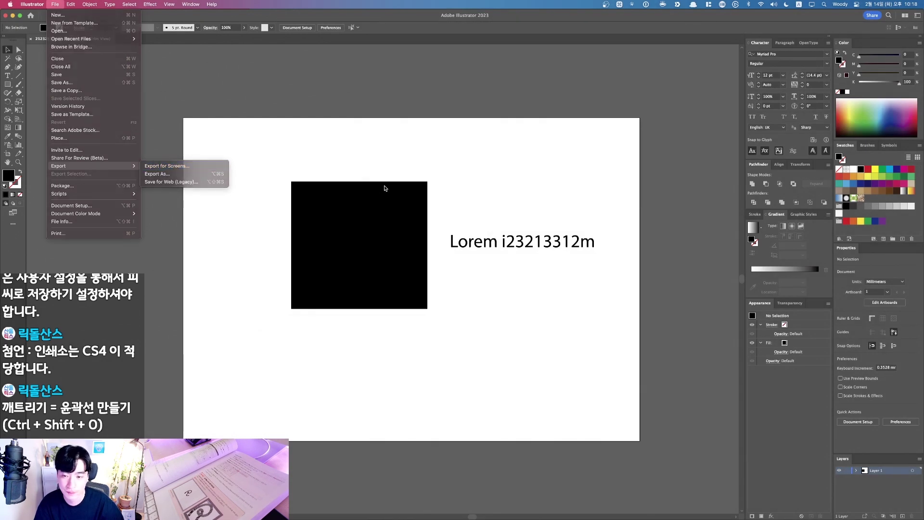
key(Escape)
click(57, 7)
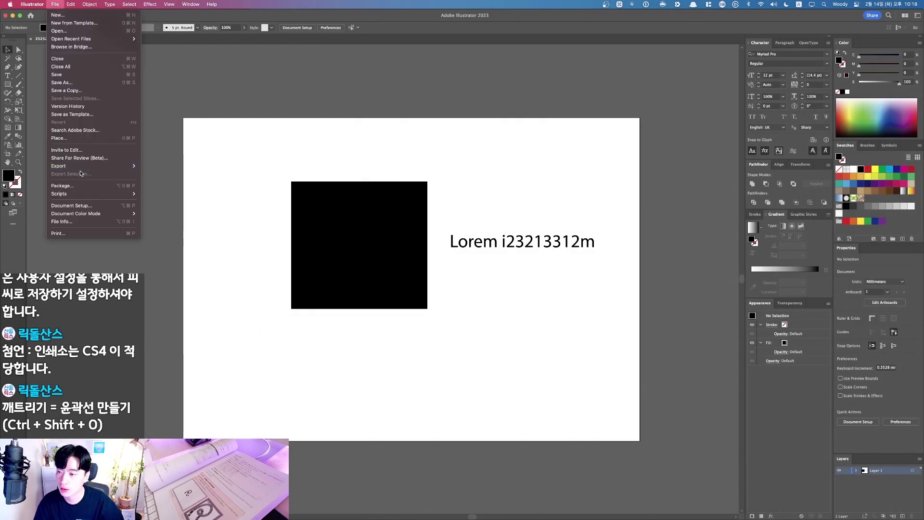
click(154, 166)
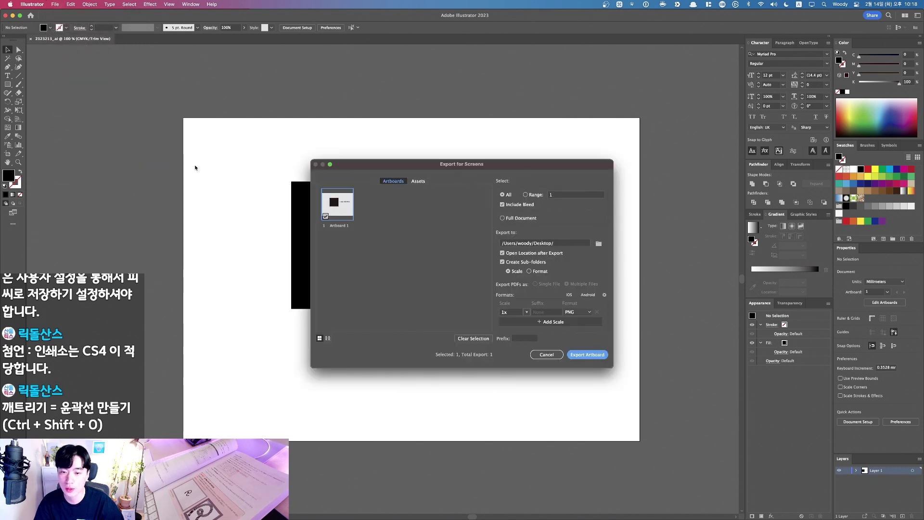
key(F1)
key(F1)
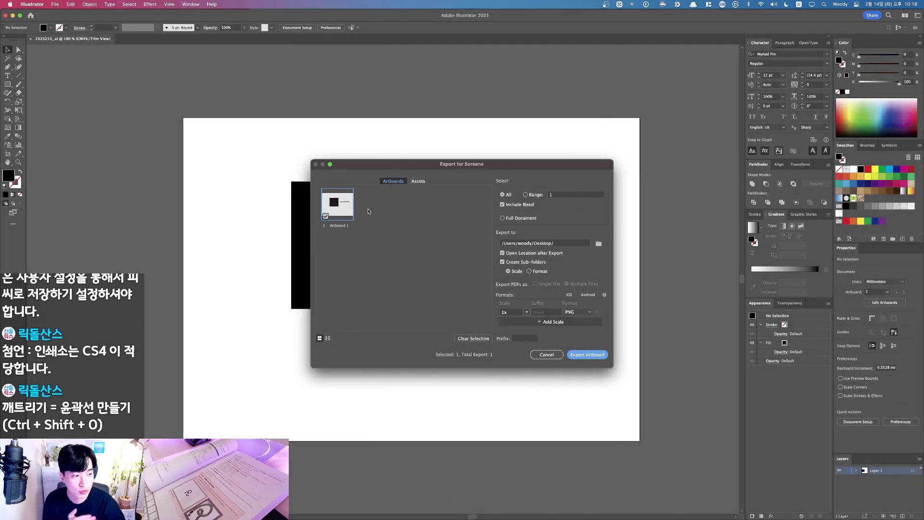
key(Escape)
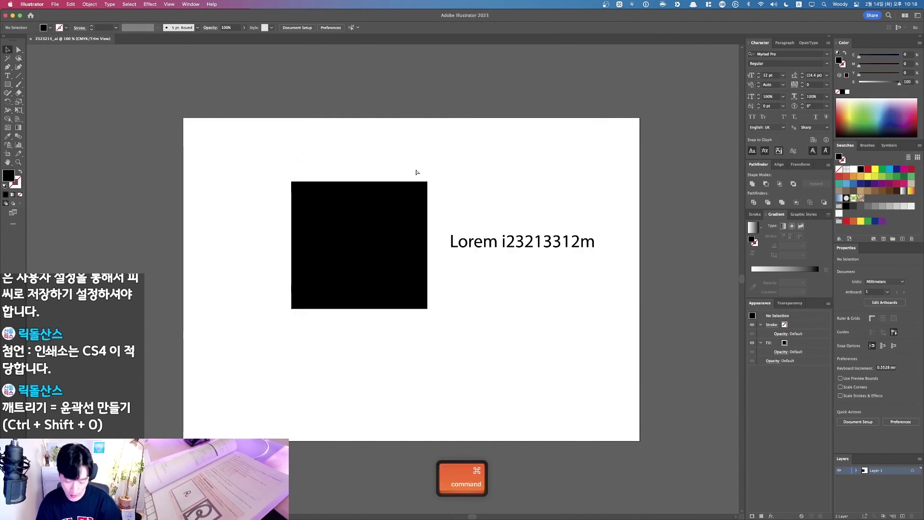
Step: Duplicate the artboard with its artwork twice in a row beside the original, making three artboards
key(super+minus)
key(super+minus)
key(super+minus)
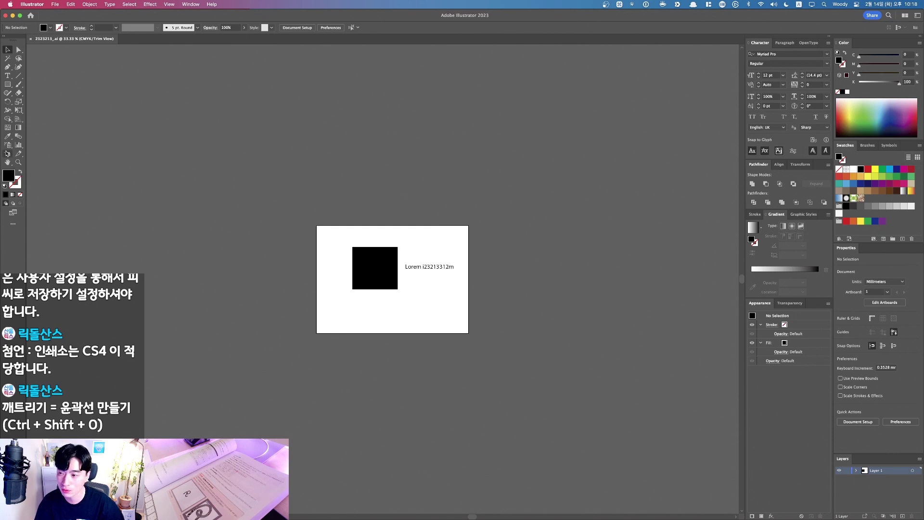
click(8, 153)
drag(364, 313, 534, 313)
key(v)
scroll(466, 209, right, 3)
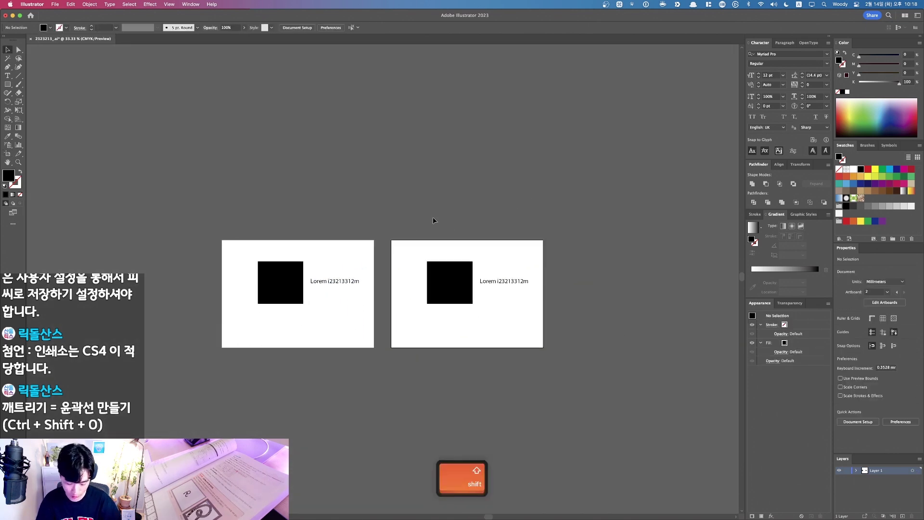
key(shift+o)
drag(419, 315, 605, 316)
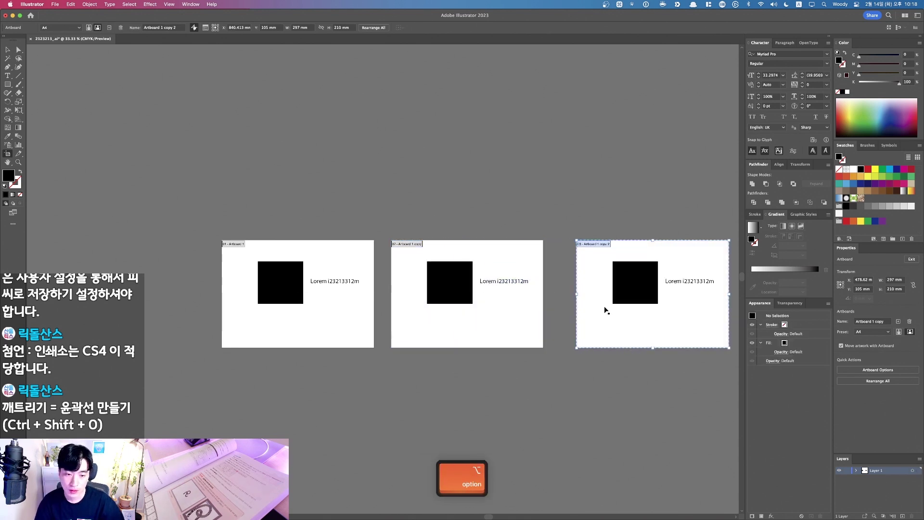
Step: Recolor the square on the second artboard yellow and the square on the third artboard purple
key(v)
click(463, 291)
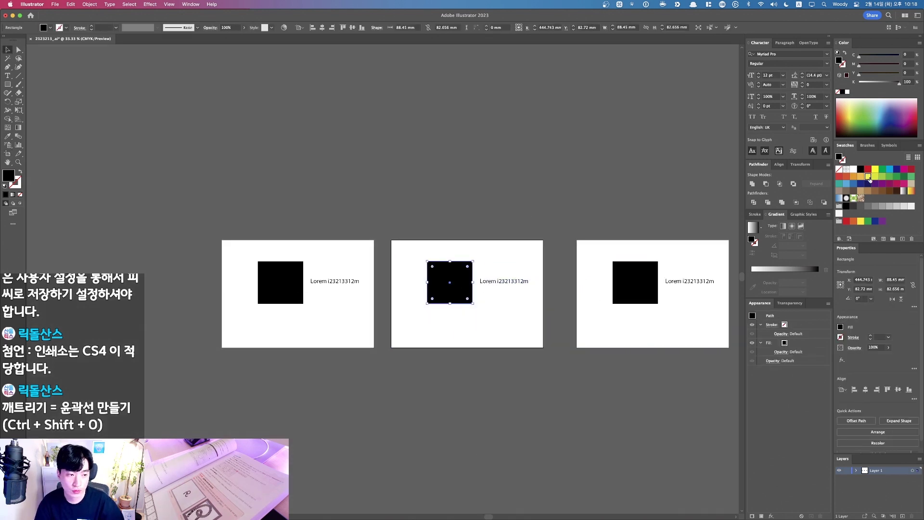
click(875, 169)
click(646, 289)
click(883, 184)
click(527, 216)
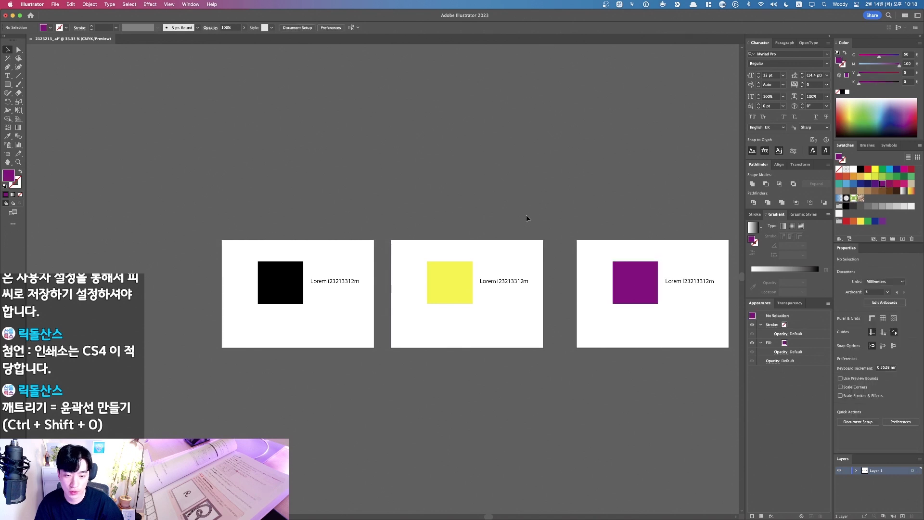
Step: Open Export for Screens and select artboards by range 1-3, keeping all three artboards included
key(space)
drag(349, 203, 380, 203)
click(55, 5)
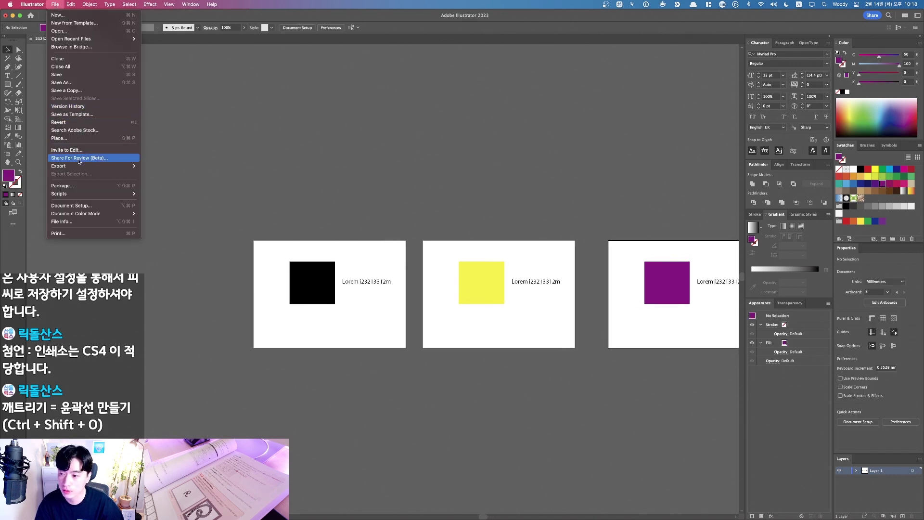
mouse_move(78, 166)
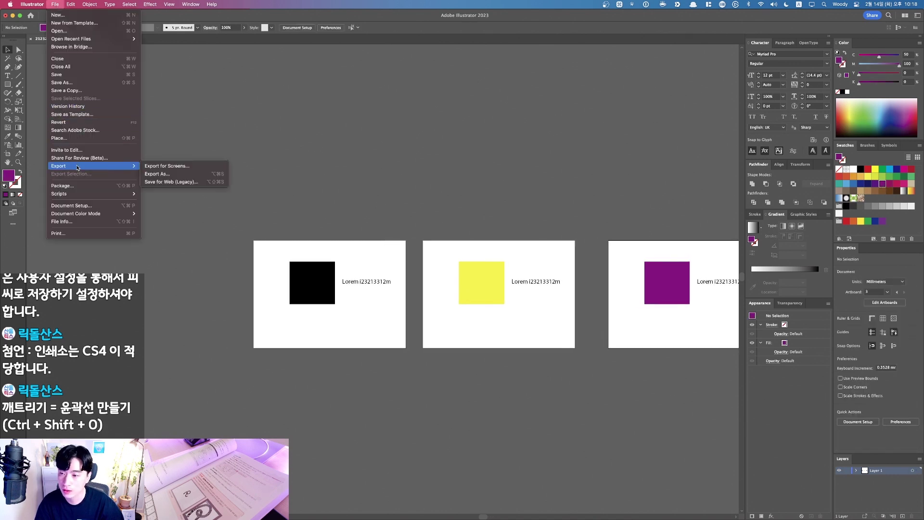
click(174, 167)
key(F1)
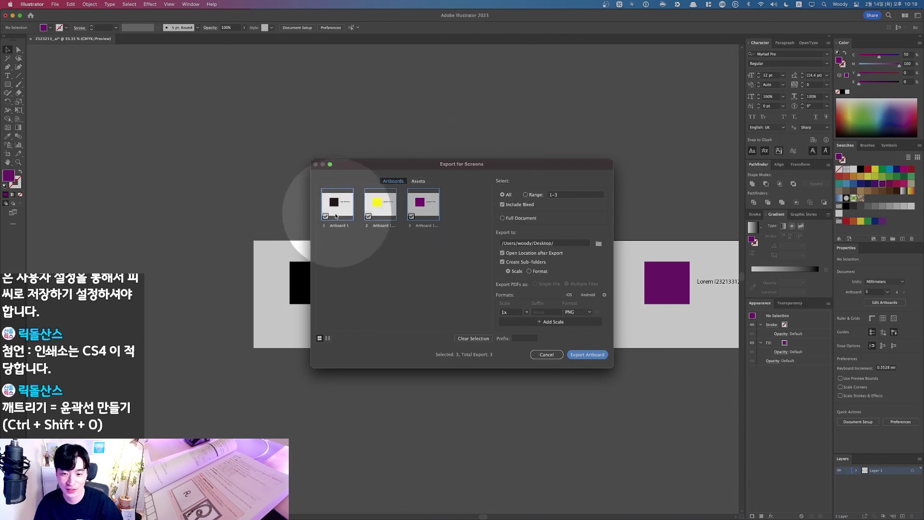
click(326, 217)
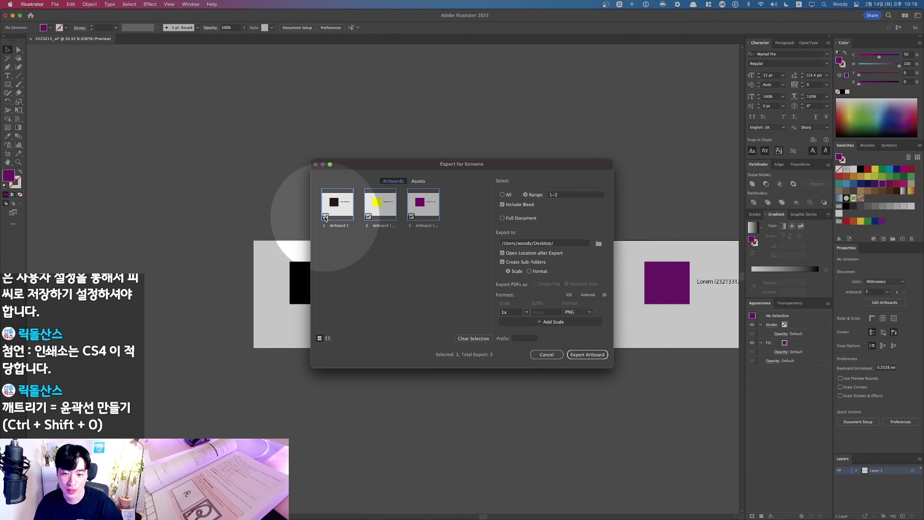
key(F1)
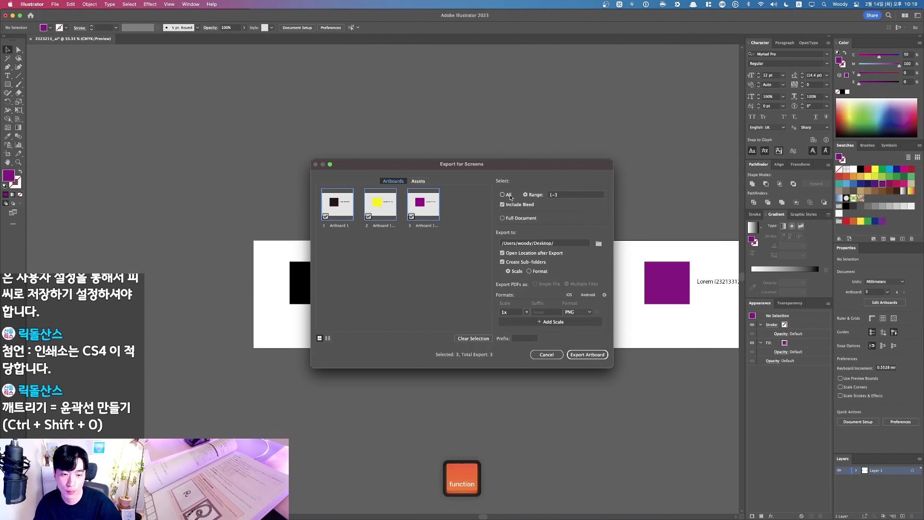
key(F1)
key(fn)
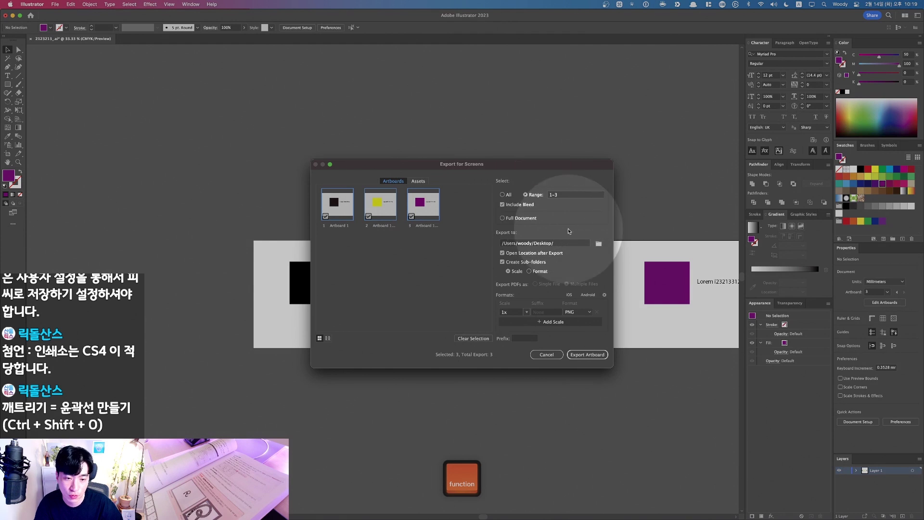
key(F1)
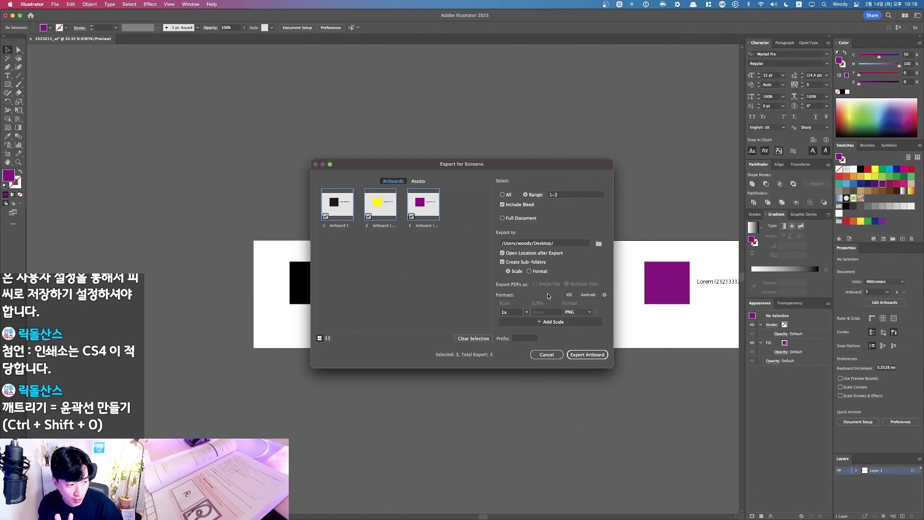
Step: Review the export formats, including JPG quality levels, SVG and PDF, and choose PNG
click(582, 311)
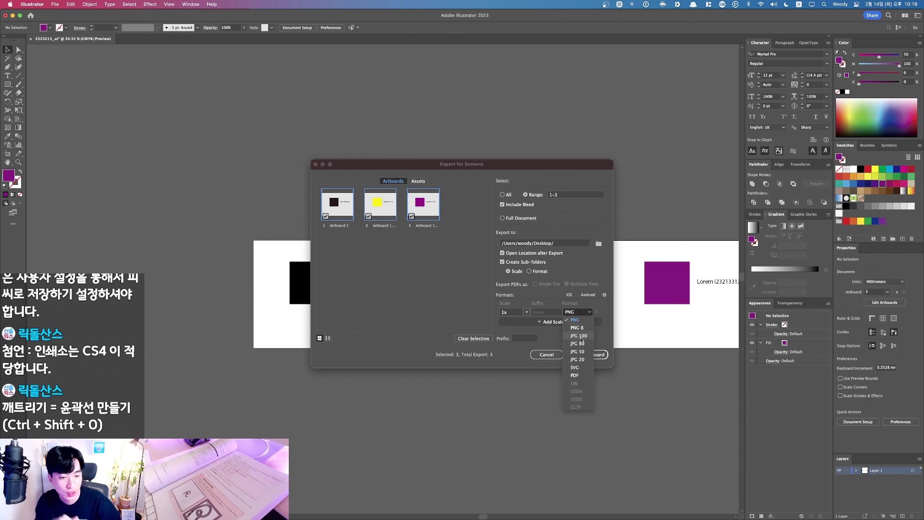
key(F1)
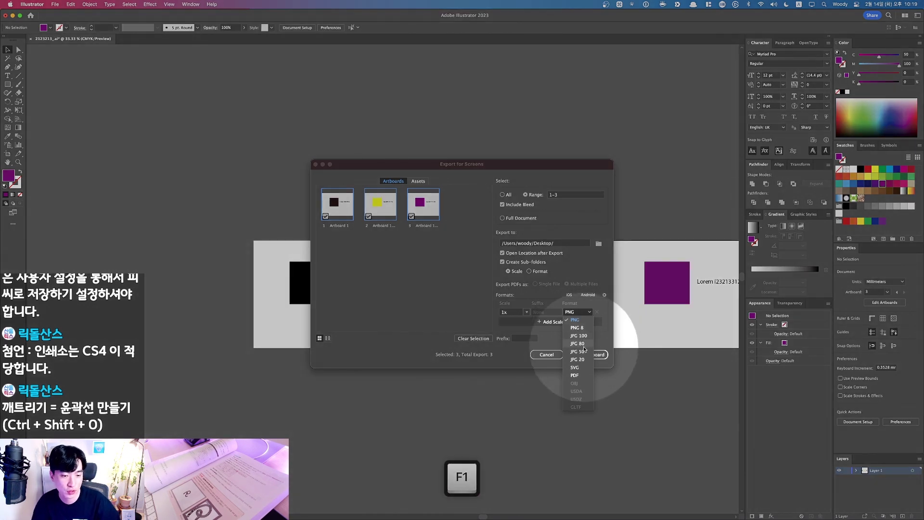
key(F1)
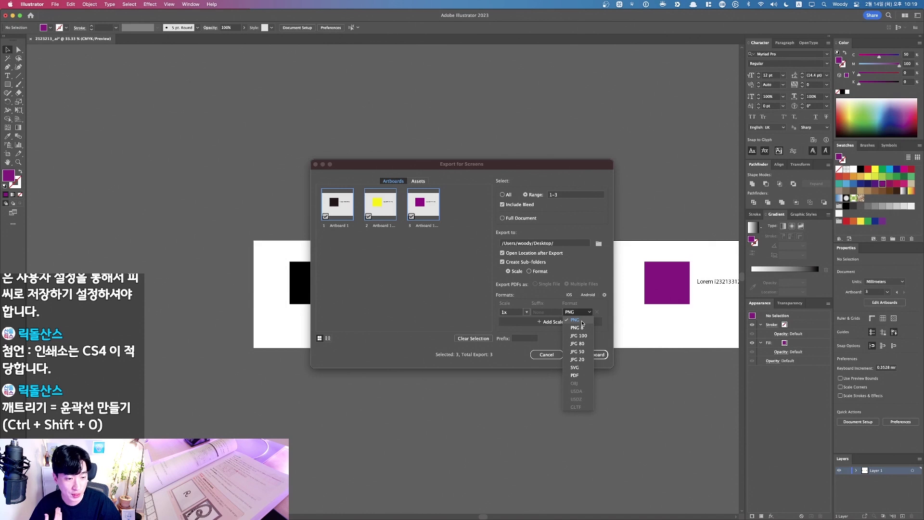
click(581, 320)
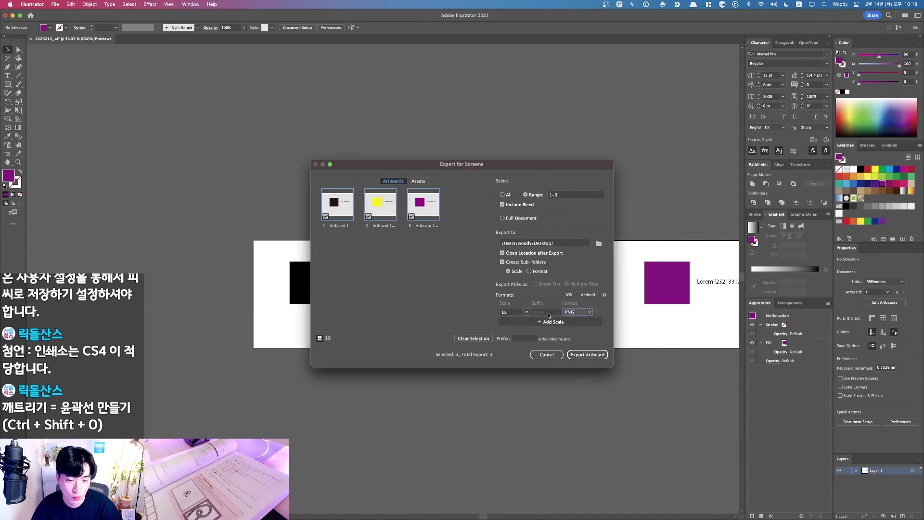
Step: Try the 3x, 1x and 2x export scales for the PNG output
click(528, 313)
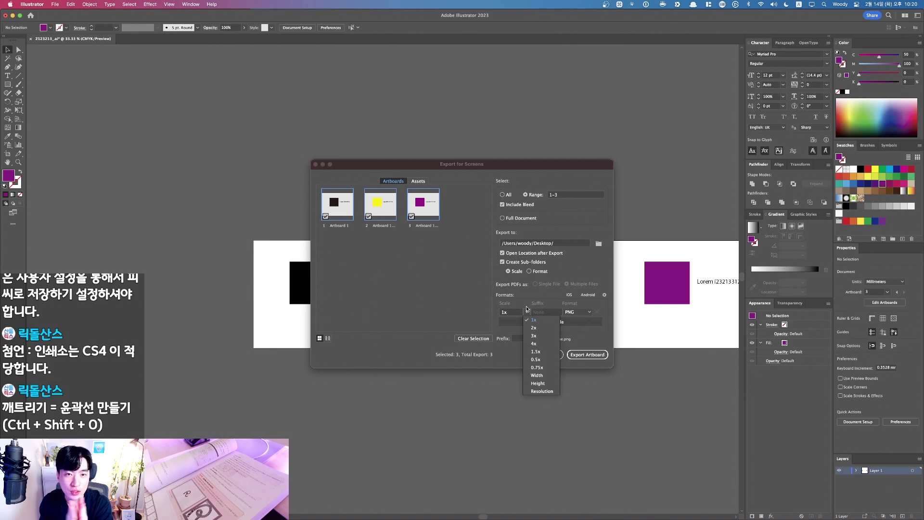
click(535, 336)
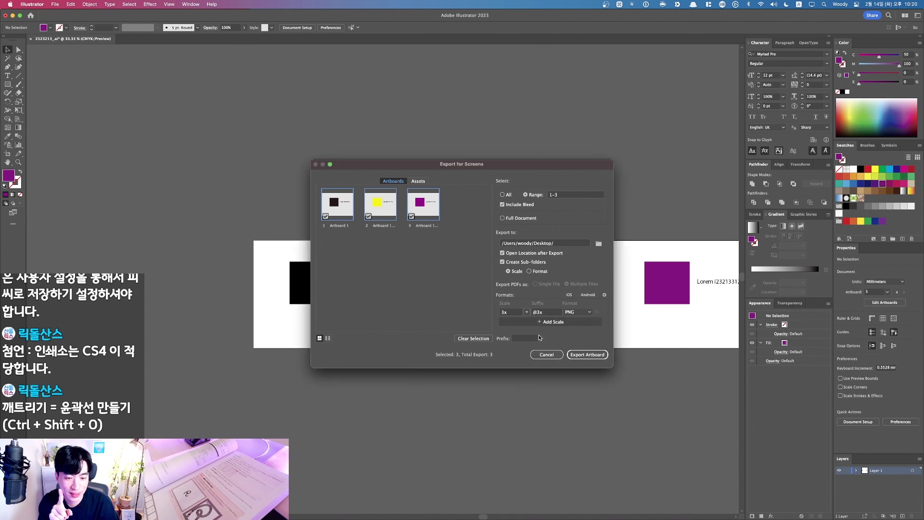
click(513, 313)
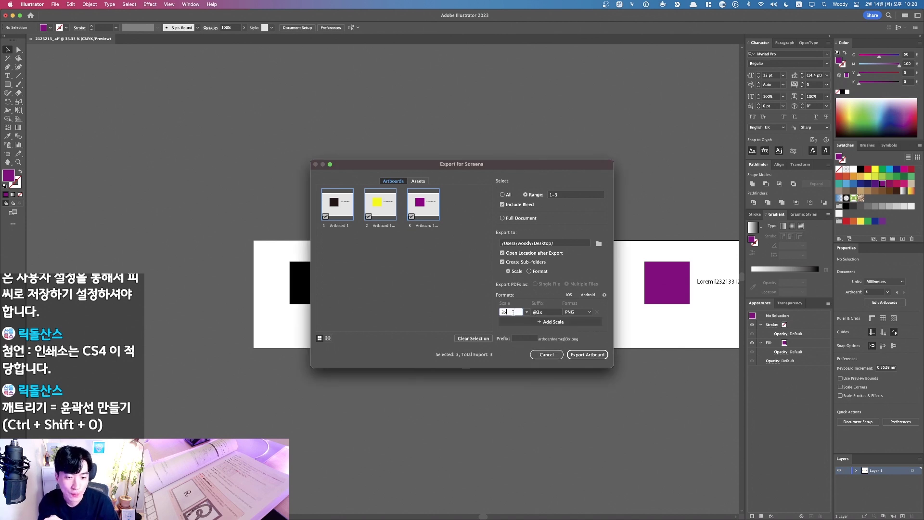
click(525, 313)
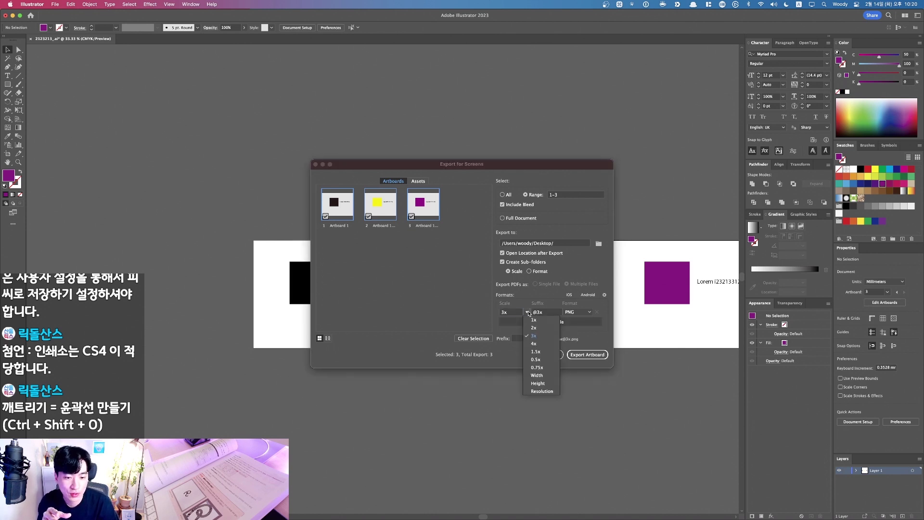
click(536, 336)
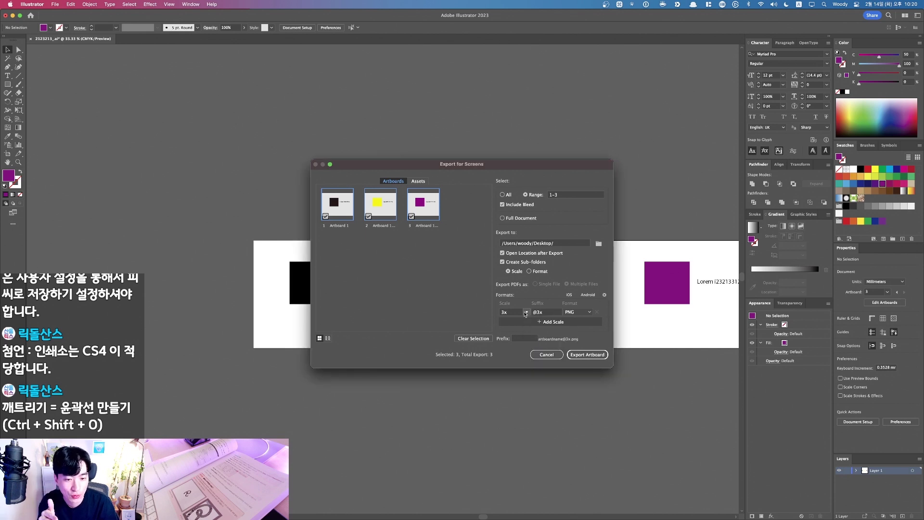
click(525, 313)
click(539, 321)
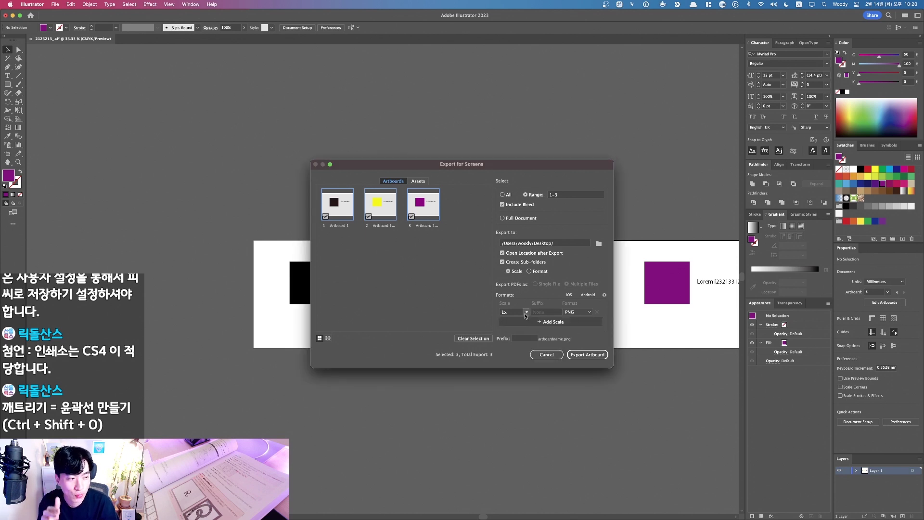
click(527, 313)
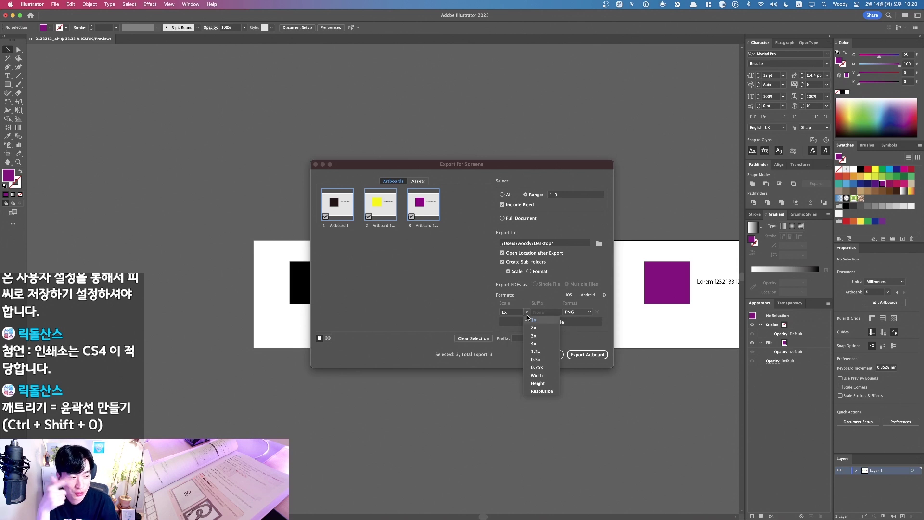
click(532, 327)
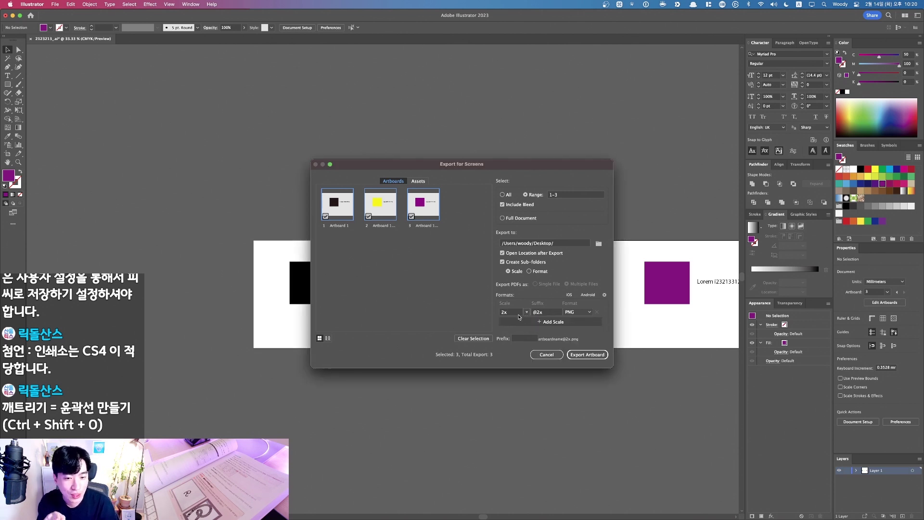
click(526, 313)
click(532, 334)
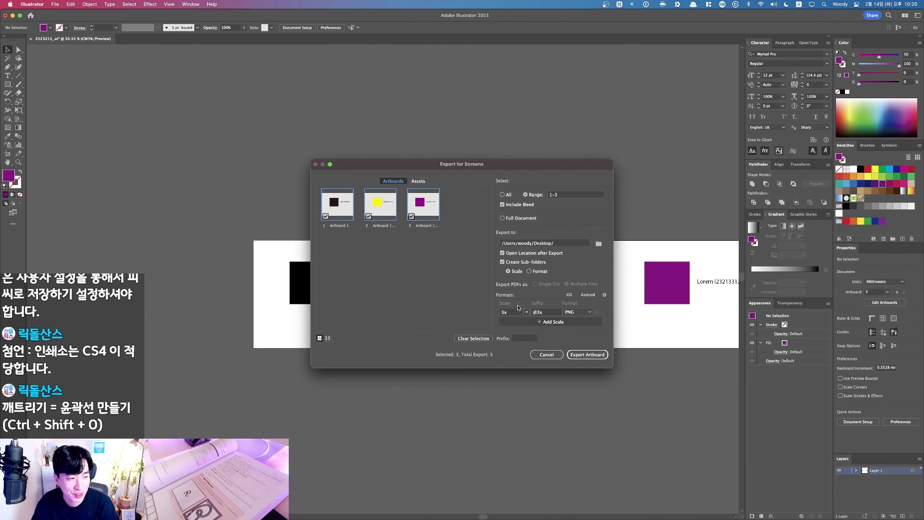
key(F1)
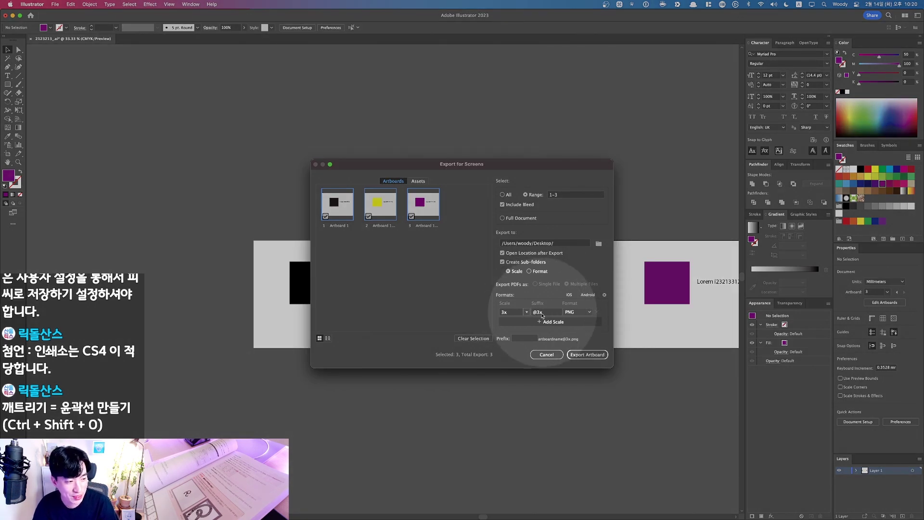
key(F1)
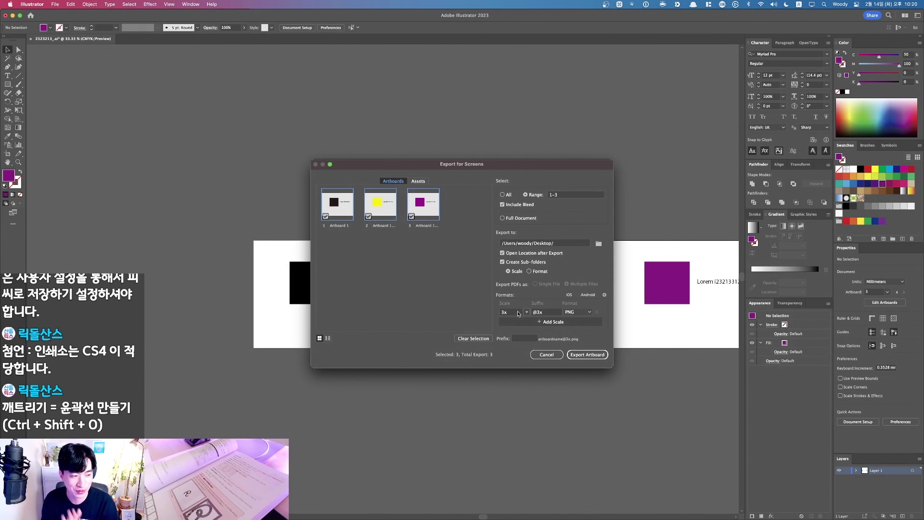
Step: Set the PNG export scale to 1x and export the three artboards to the Desktop
click(527, 312)
click(537, 332)
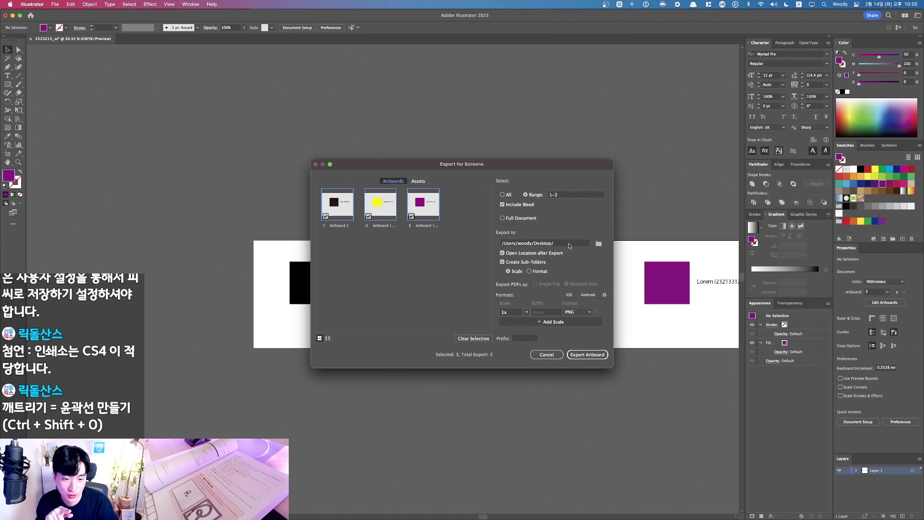
click(585, 358)
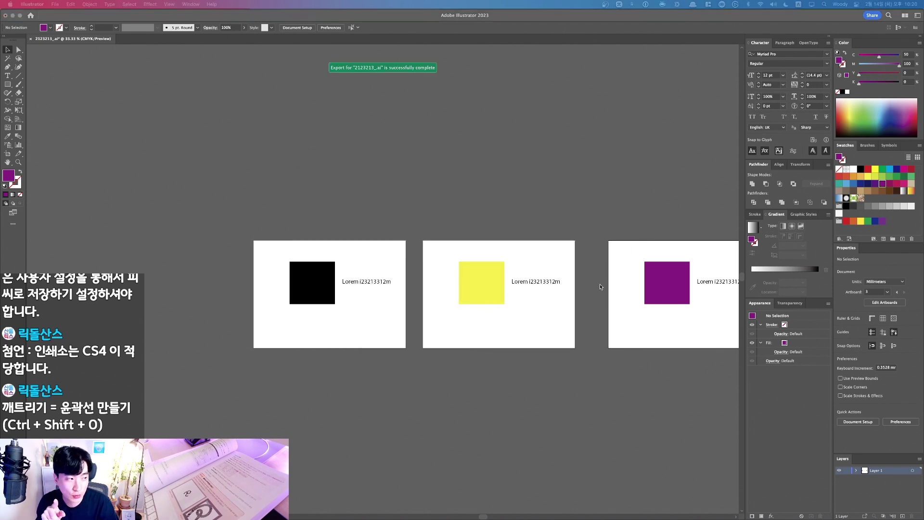
Step: Switch to Finder and open the exported 1x folder on the desktop
key(ctrl+Right)
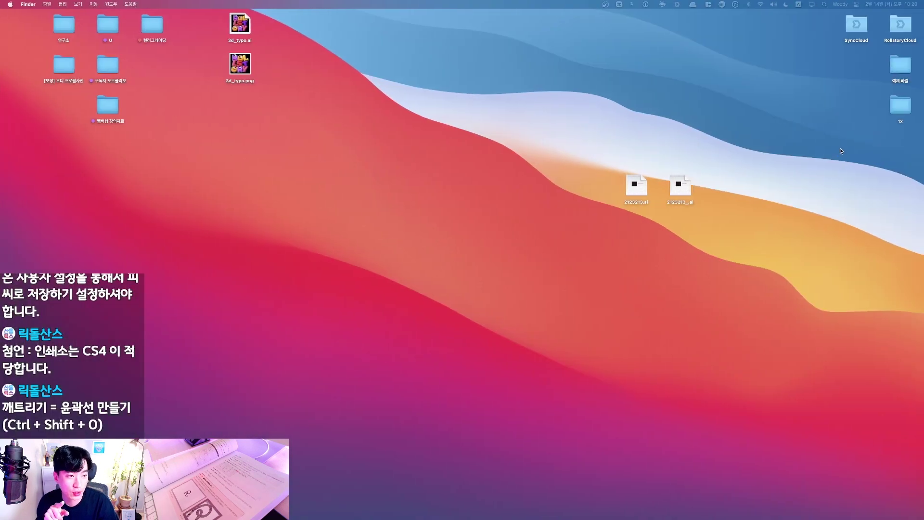
click(902, 103)
key(F1)
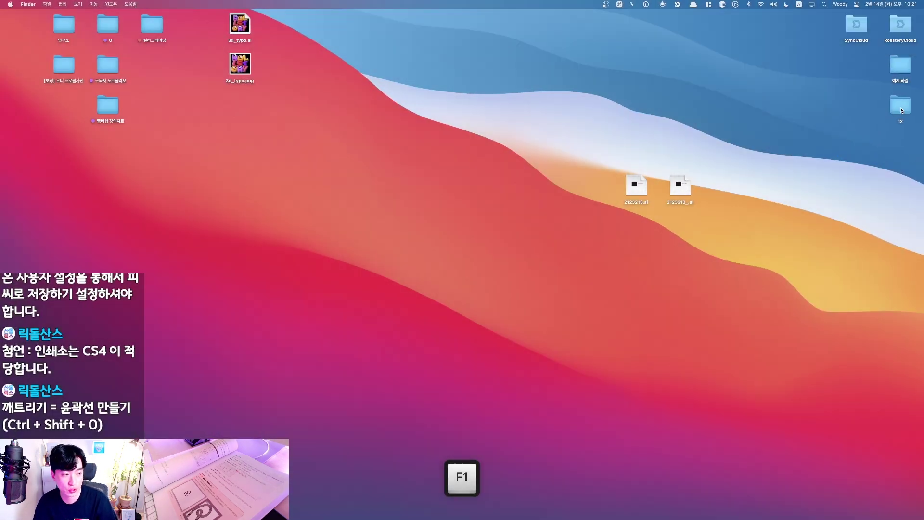
double_click(901, 110)
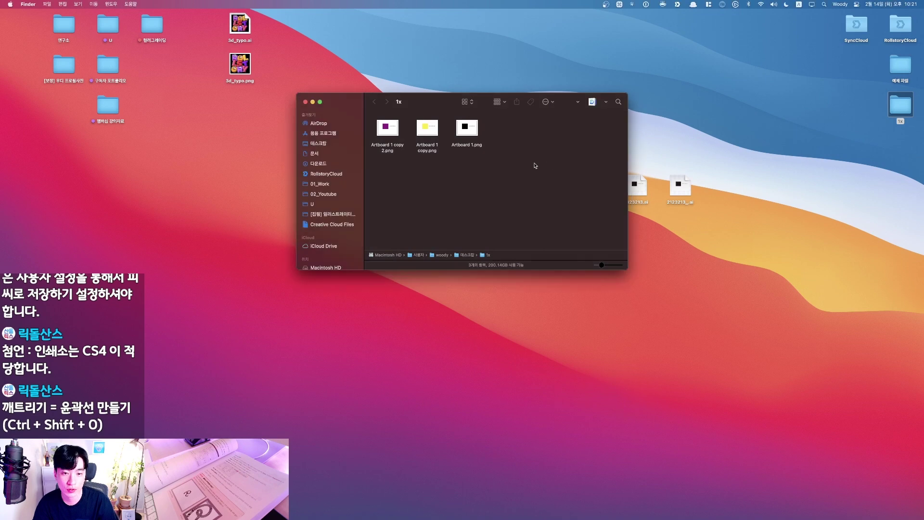
Step: Preview the exported PNG files for all three artboards, comparing the purple, yellow and black versions, and close the preview
click(387, 128)
key(space)
key(Right)
key(Right)
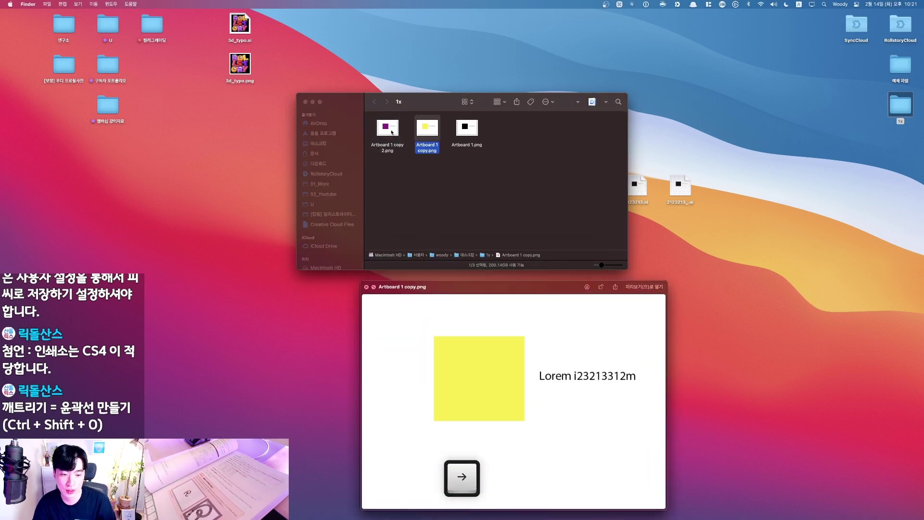
key(Left)
key(Left)
key(Right)
key(Right)
key(Left)
drag(471, 336, 475, 192)
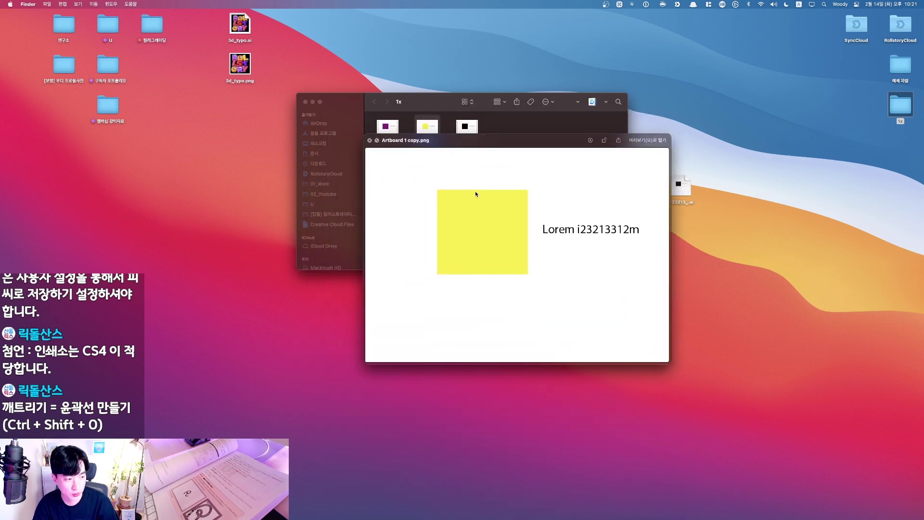
key(space)
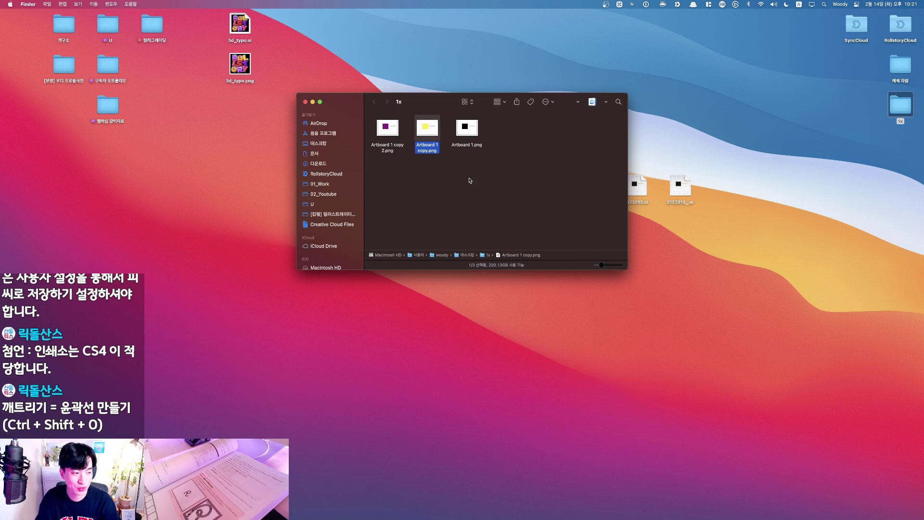
click(458, 135)
key(space)
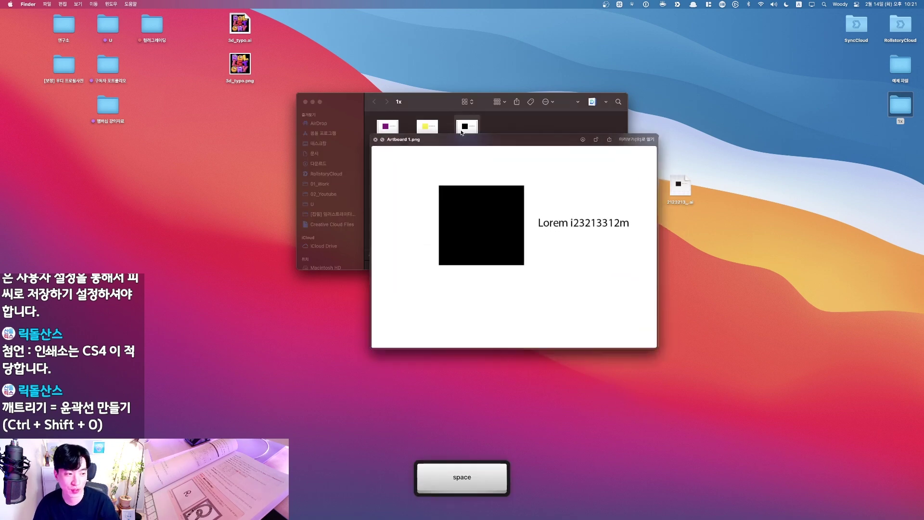
key(Left)
key(space)
click(423, 182)
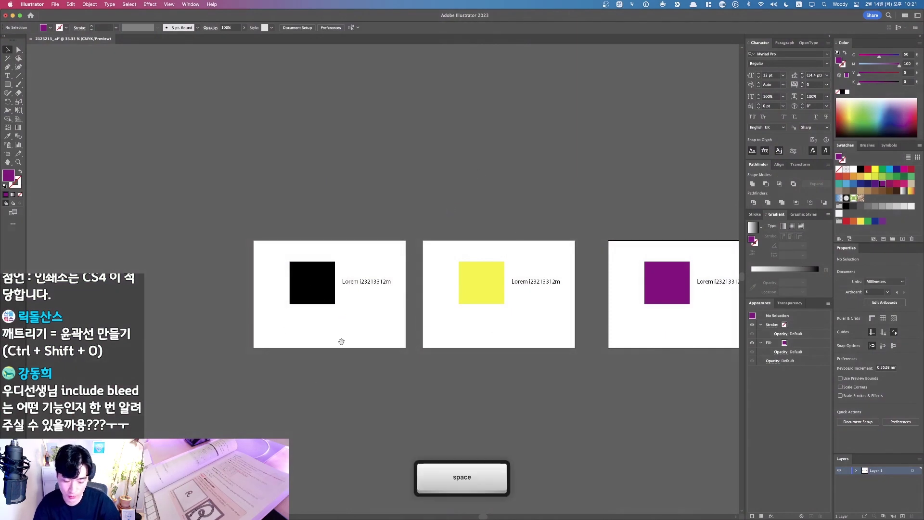
Step: Return to Illustrator and move the black square slightly down on Artboard 1
key(super+space)
drag(255, 221, 454, 369)
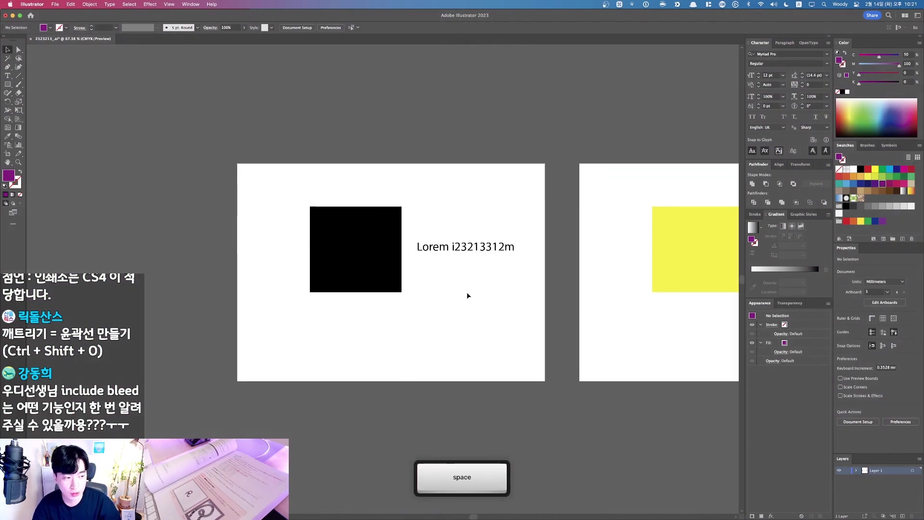
mouse_move(363, 258)
mouse_down()
mouse_move(353, 298)
mouse_move(369, 268)
mouse_move(343, 262)
mouse_move(354, 289)
mouse_move(362, 273)
mouse_up()
Step: Switch to Finder, preview Artboard 1 copy 2.png in the 1x folder, and return to Illustrator
key(F11)
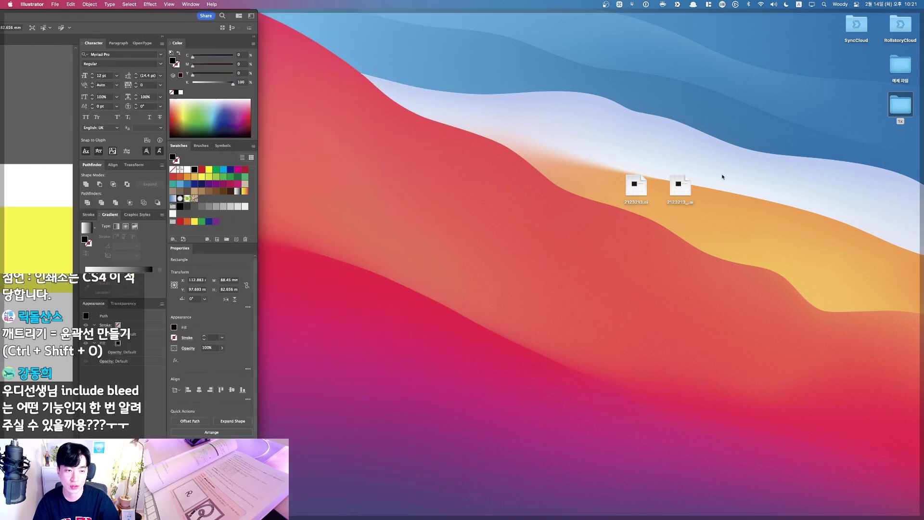
double_click(904, 106)
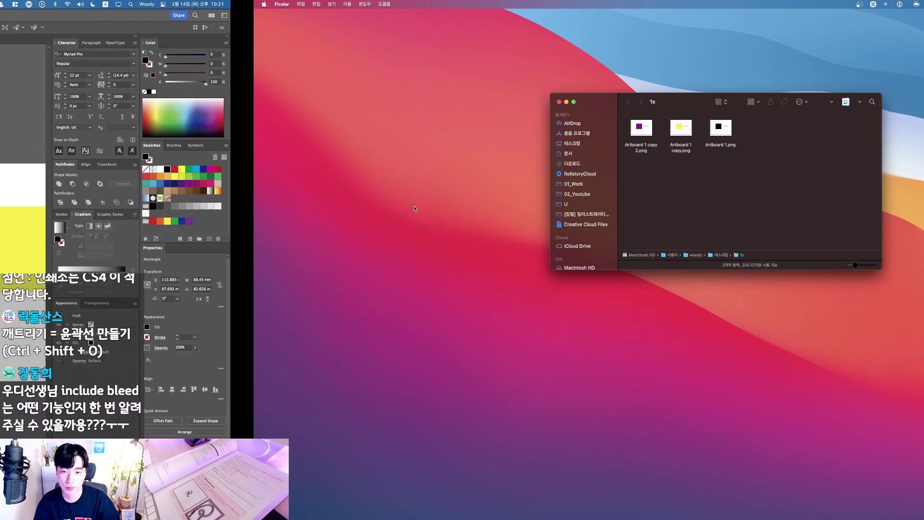
click(388, 128)
key(space)
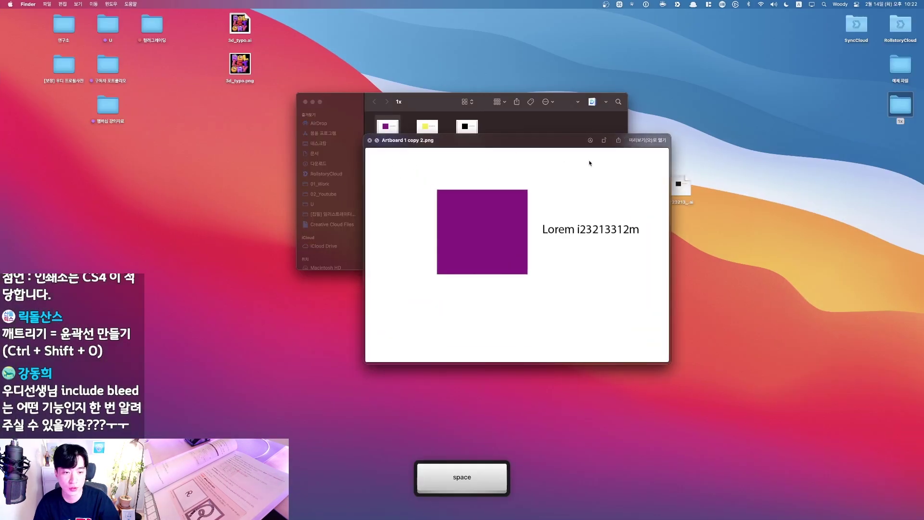
key(space)
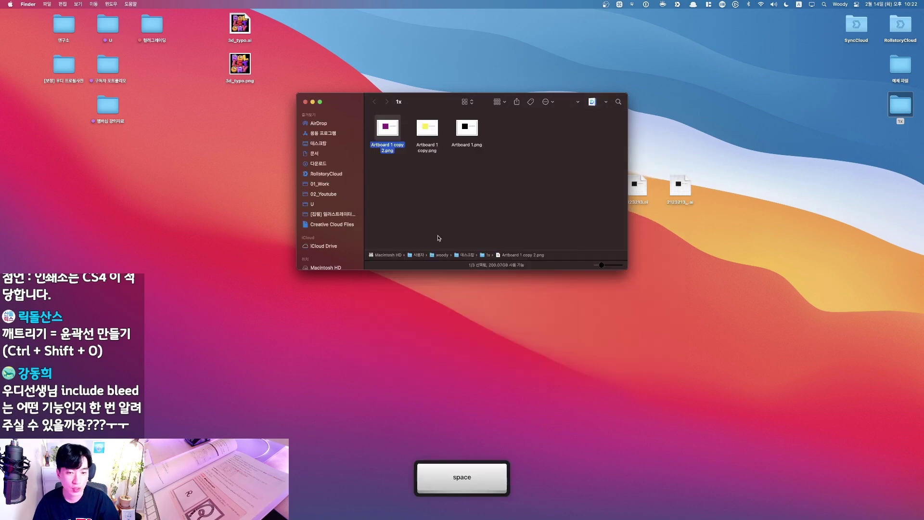
key(ctrl+Right)
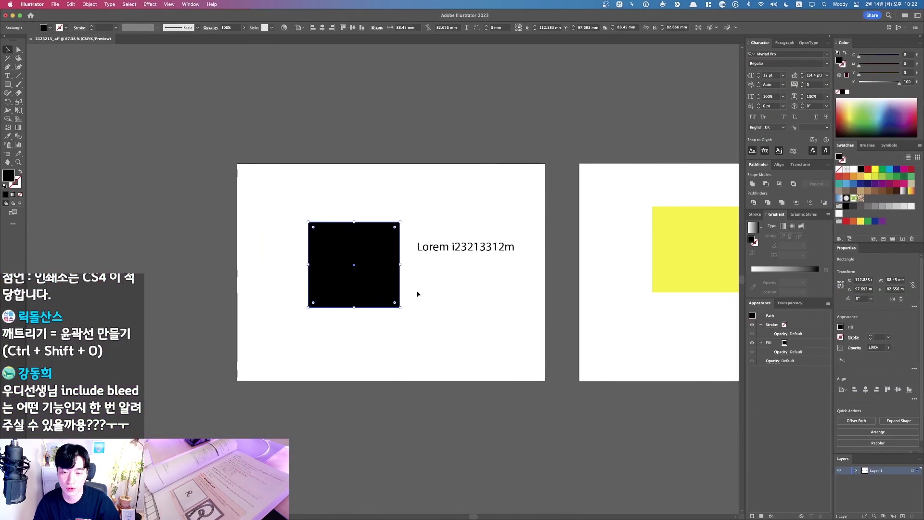
Step: Resize Artboard 1 with the Artboard tool so all four edges fit the black square exactly
click(390, 210)
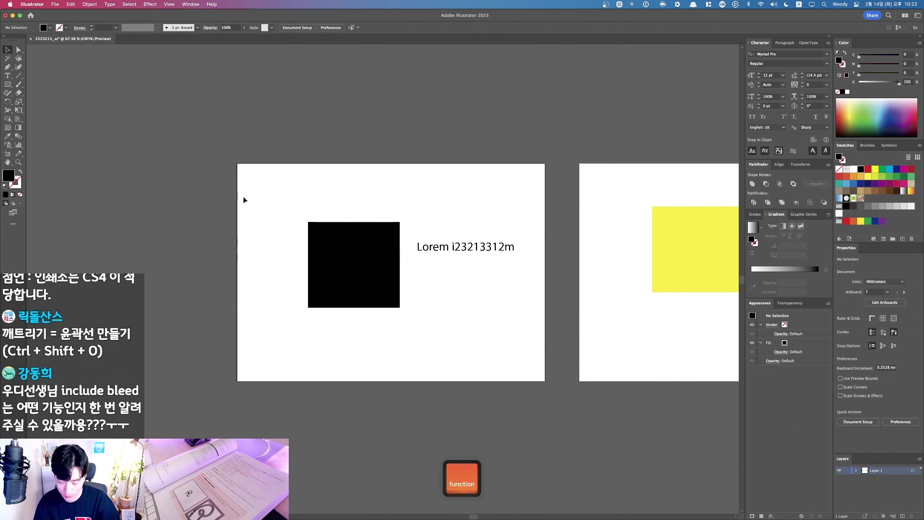
key(F1)
key(F1)
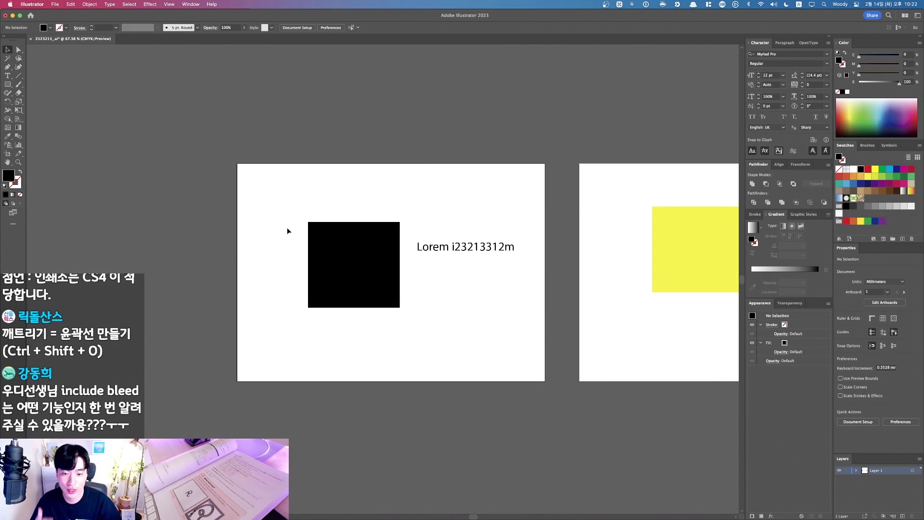
key(F1)
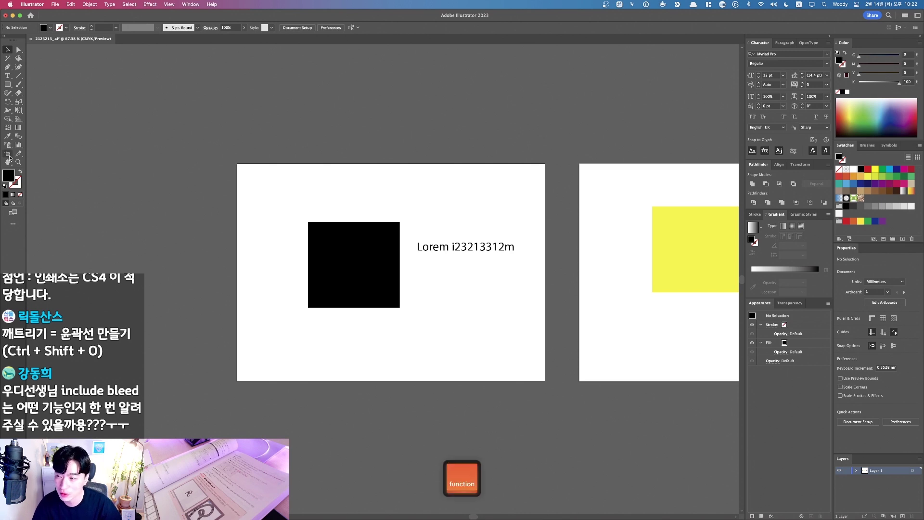
click(8, 154)
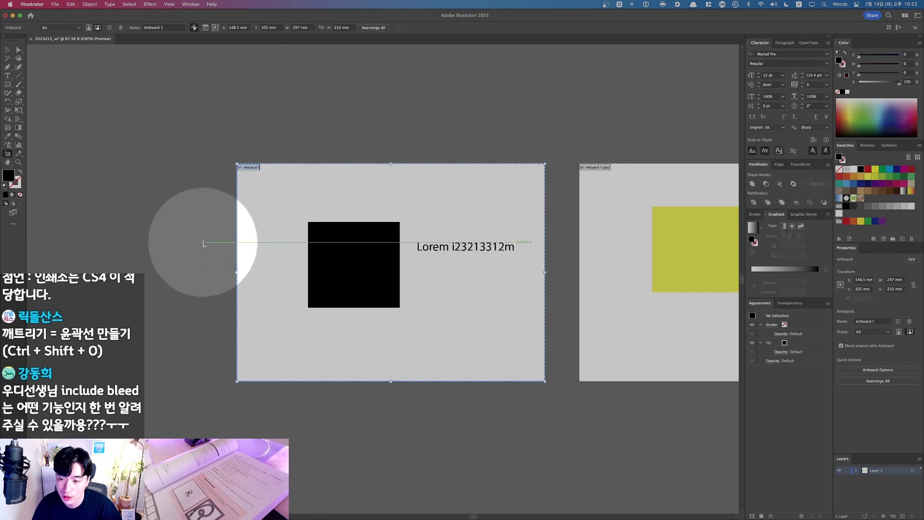
key(F1)
drag(237, 272, 308, 273)
drag(430, 164, 426, 222)
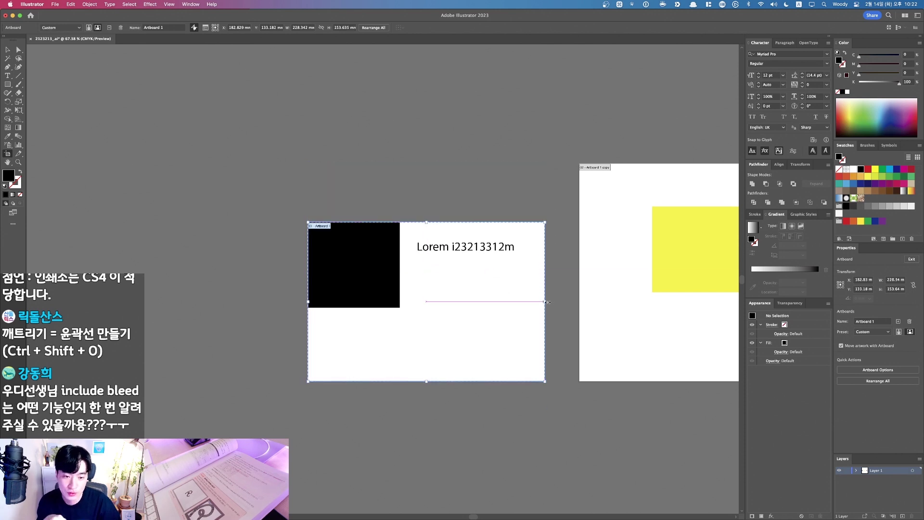
drag(546, 302, 400, 302)
drag(353, 382, 354, 308)
click(7, 50)
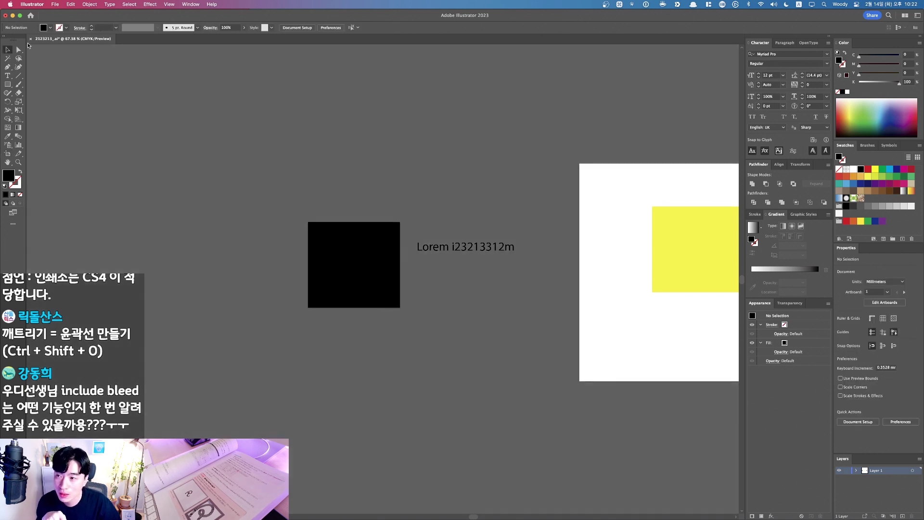
Step: Export only Artboard 1 to the Desktop as a 1x PNG with Export for Screens, leaving Include Bleed on
click(54, 5)
mouse_move(135, 166)
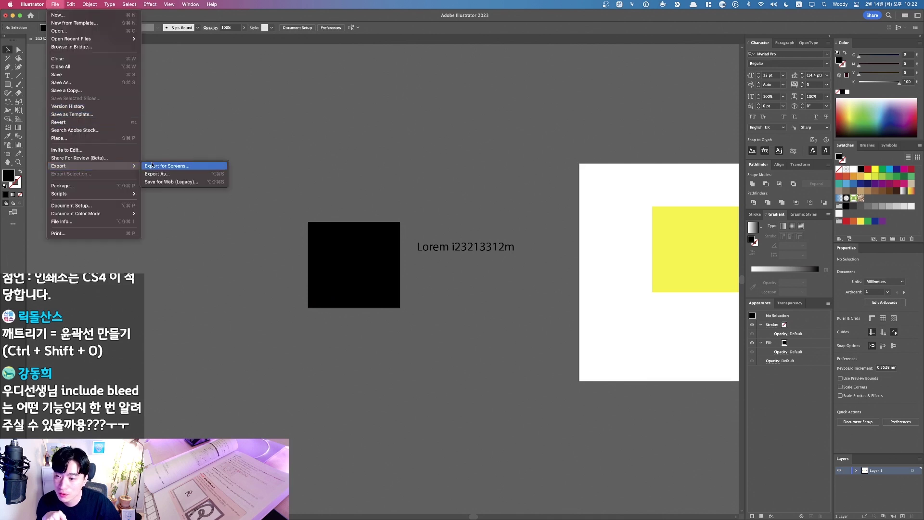
click(174, 167)
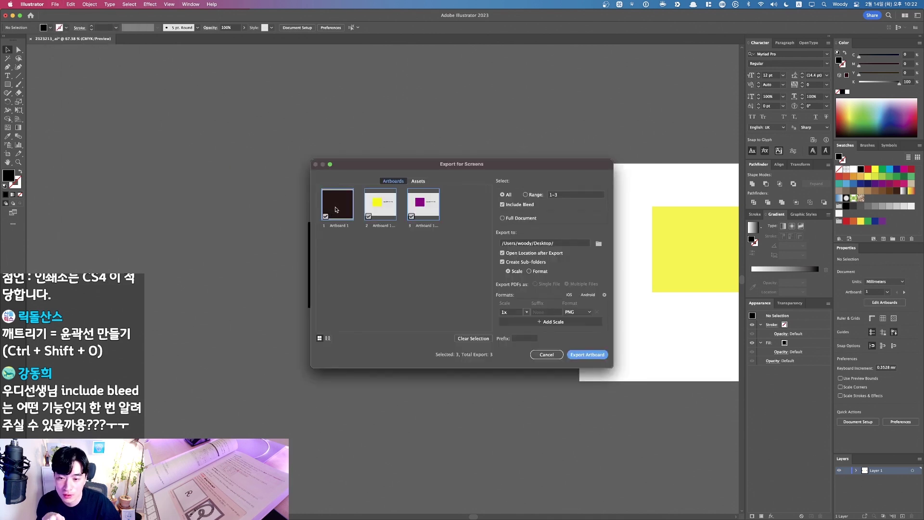
click(369, 217)
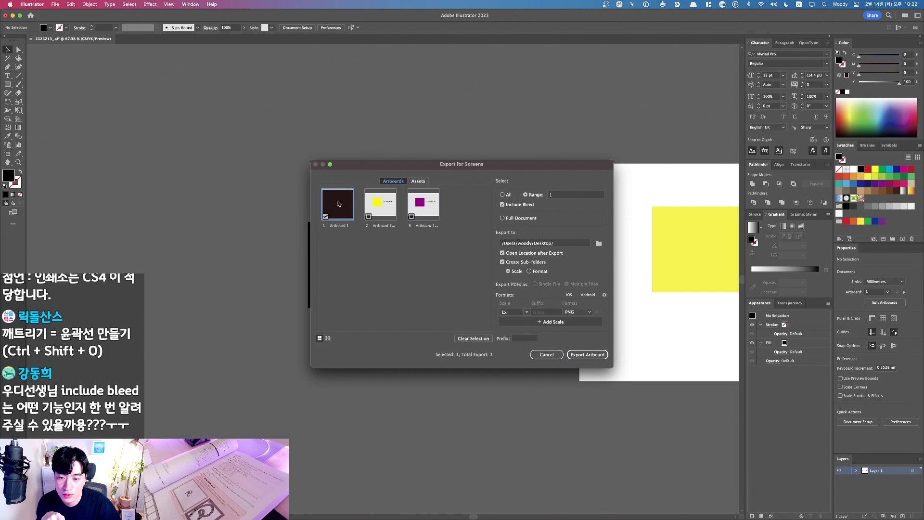
click(588, 356)
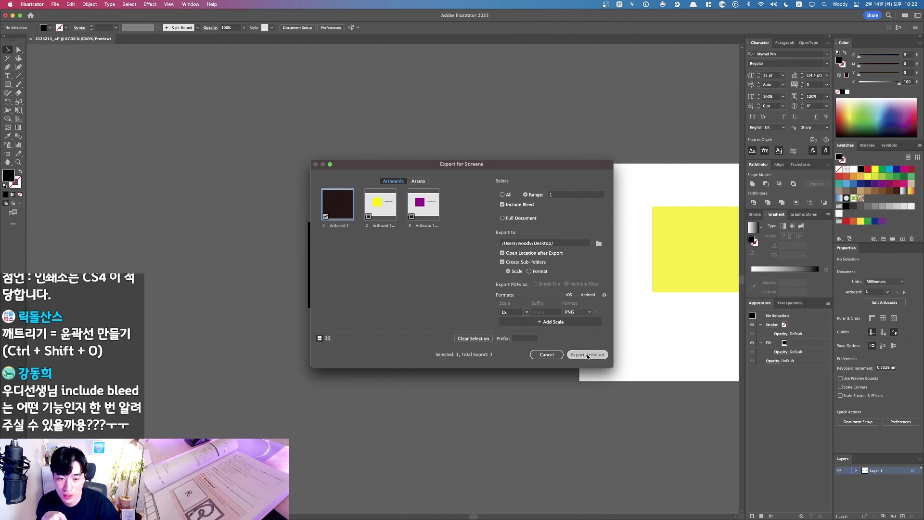
click(580, 293)
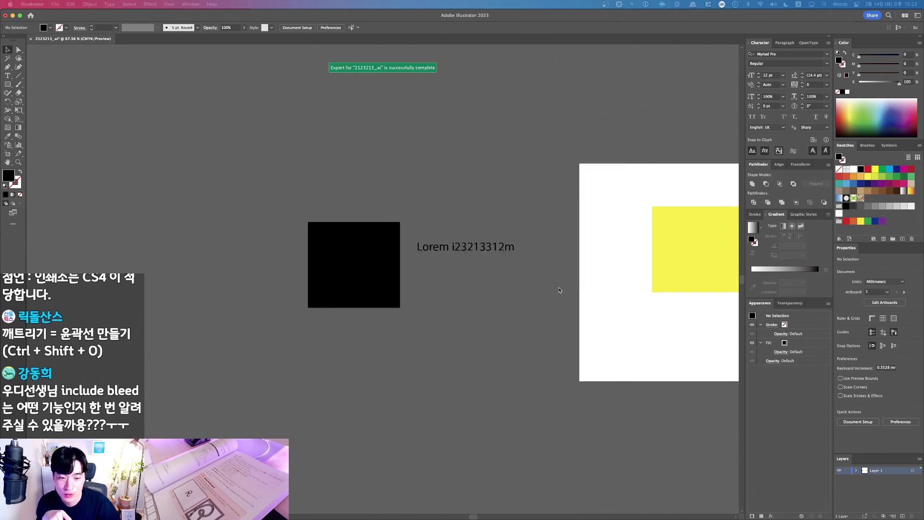
Step: Switch to Finder, preview the re-exported Artboard 1.png in the 1x folder, and return to Illustrator
key(F11)
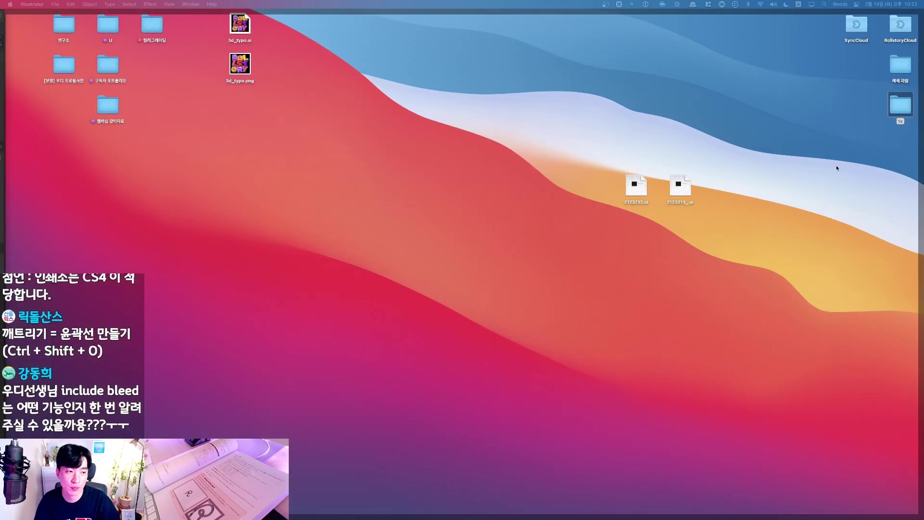
double_click(901, 105)
click(461, 136)
key(space)
drag(497, 239, 474, 206)
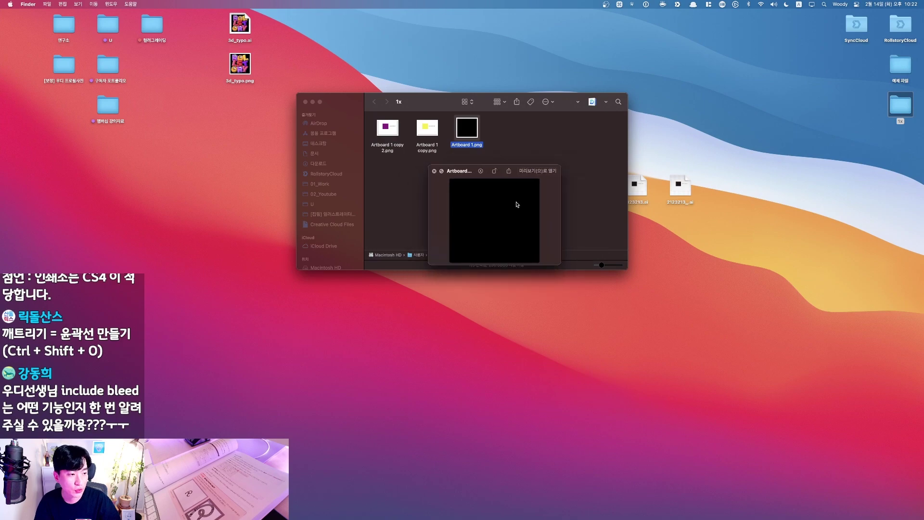
key(space)
key(F4)
key(F4)
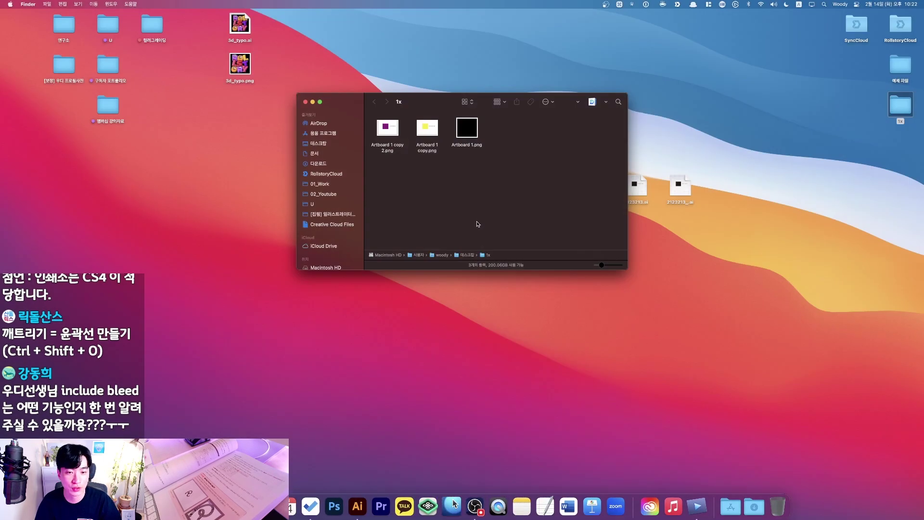
key(ctrl+Left)
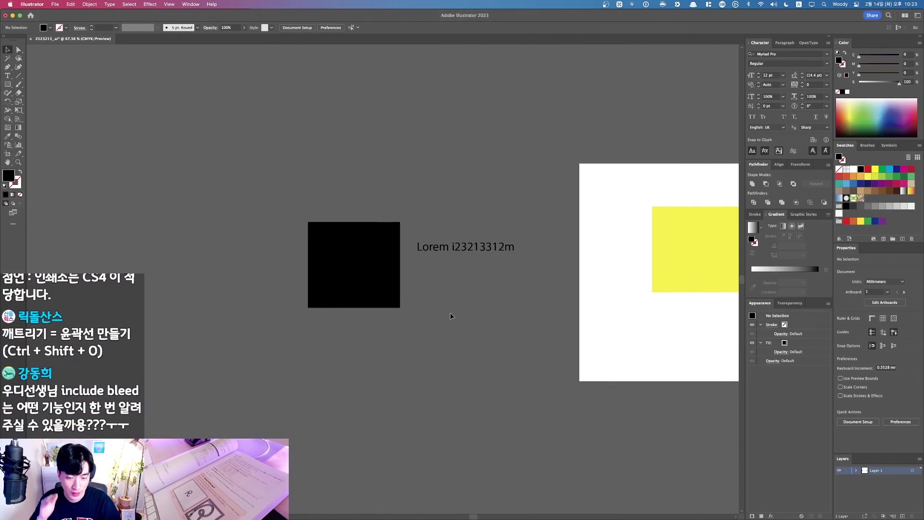
Step: Try moving the black square off Artboard 1, and undo both that move and the artboard's resizing
drag(349, 284, 295, 344)
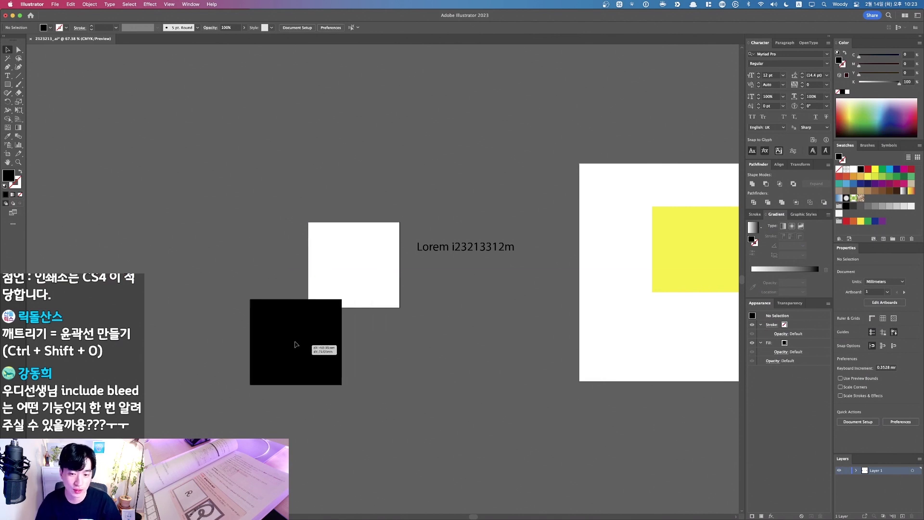
key(super+z)
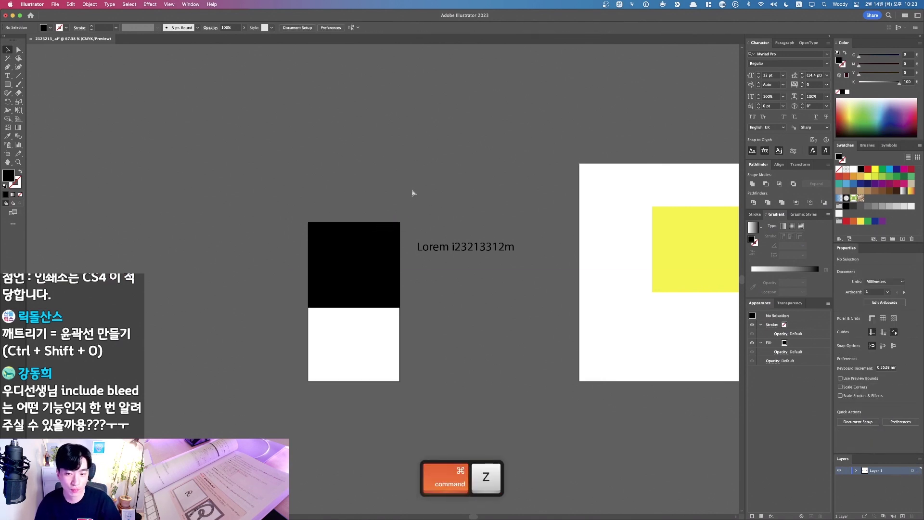
key(super+z)
key(super+z)
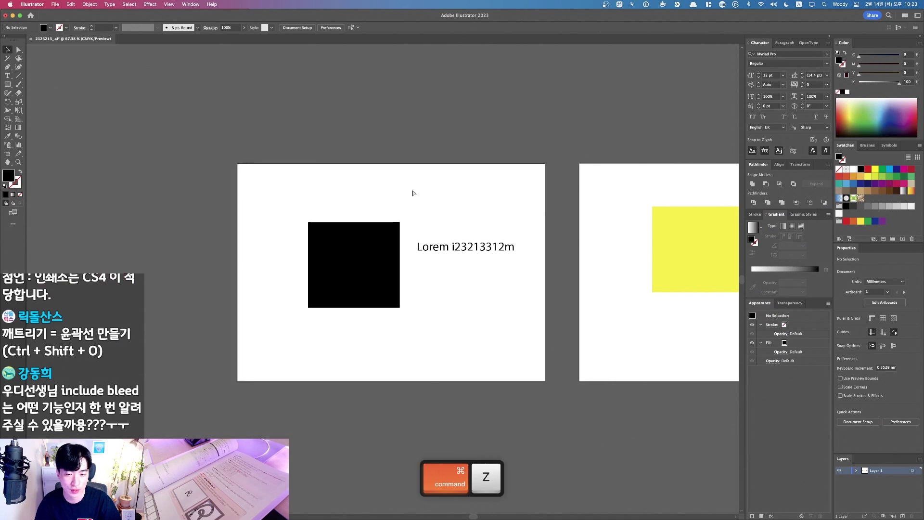
drag(392, 200, 378, 202)
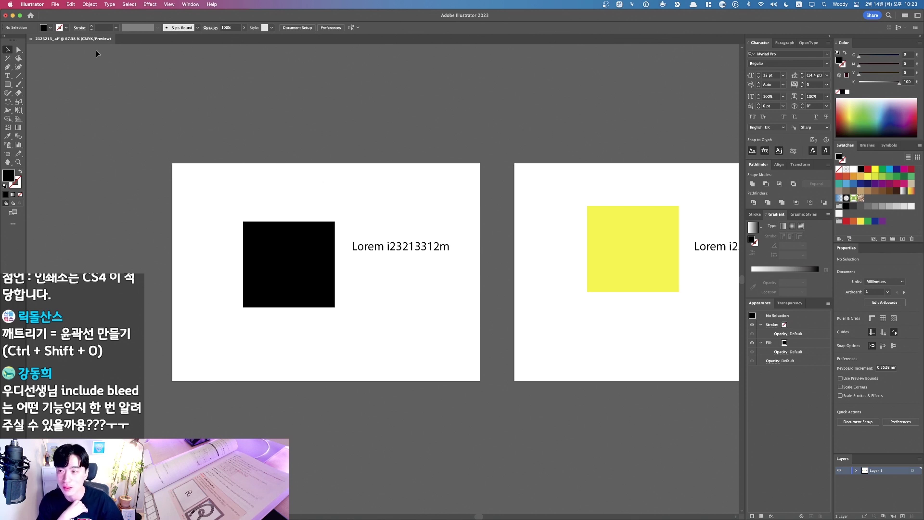
Step: Open Export As for the document, keeping the Desktop as destination and PNG (png) as the format
key(F1)
click(55, 4)
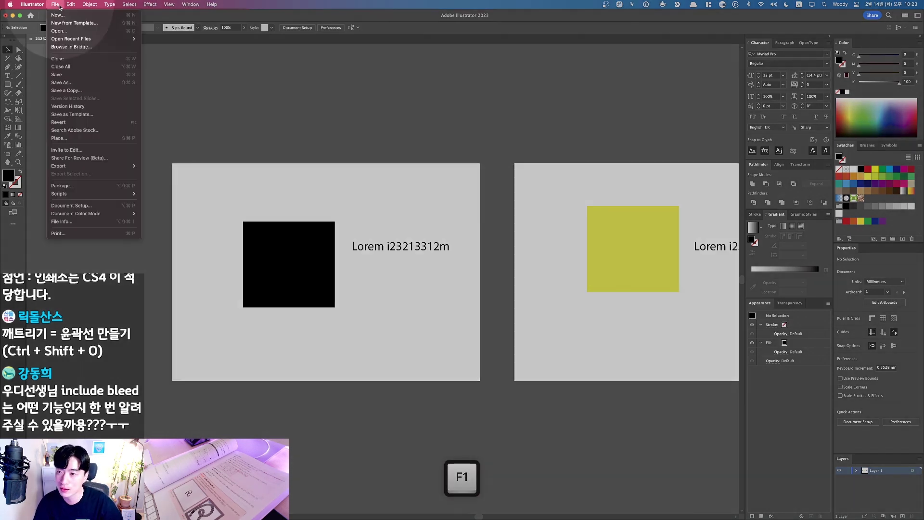
mouse_move(92, 166)
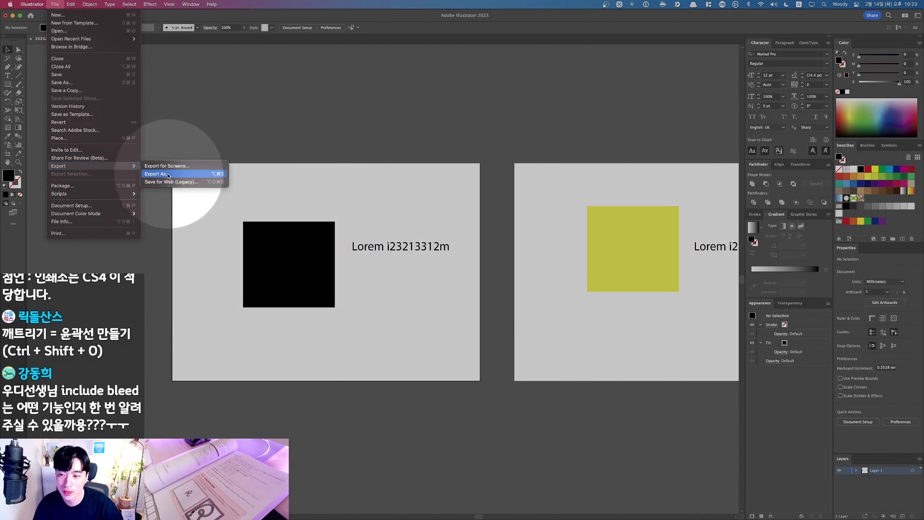
key(F1)
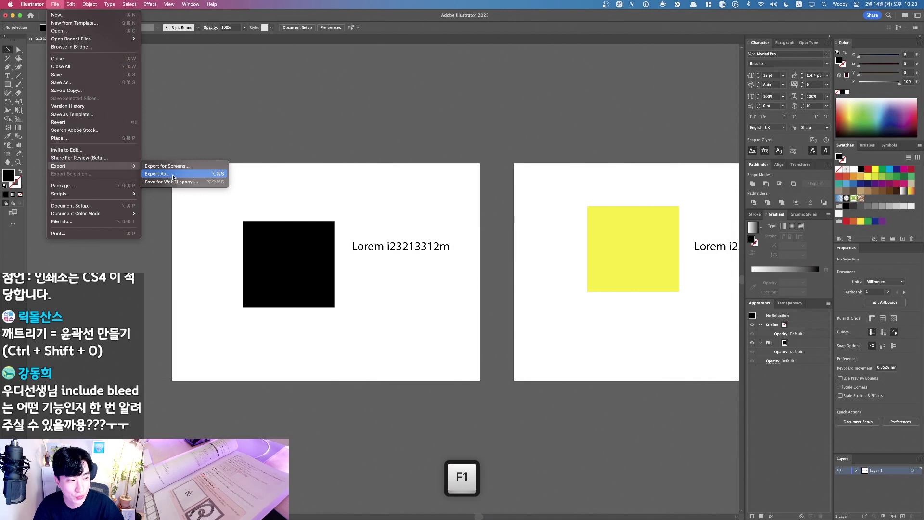
click(172, 177)
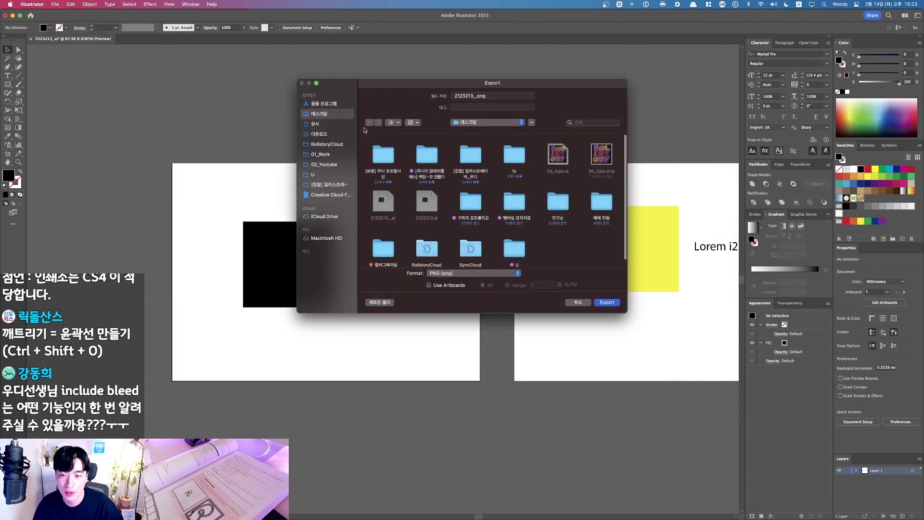
key(F1)
click(457, 273)
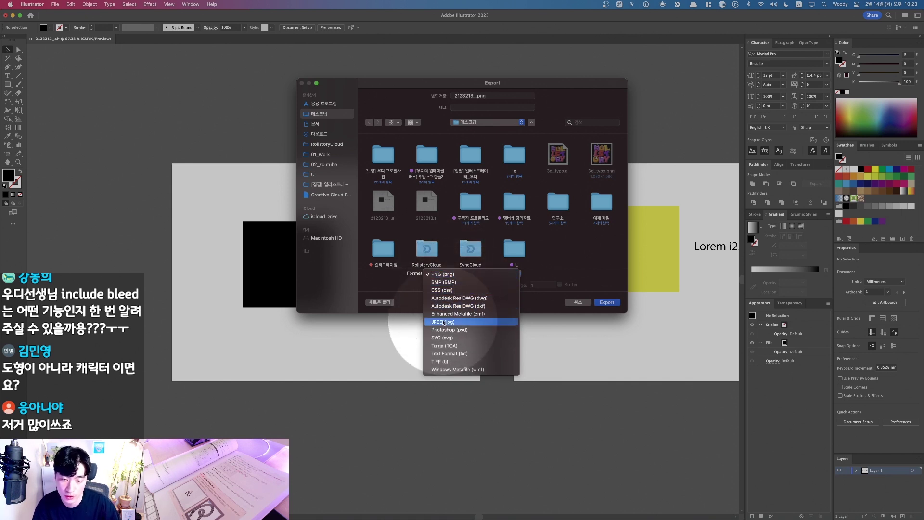
click(451, 278)
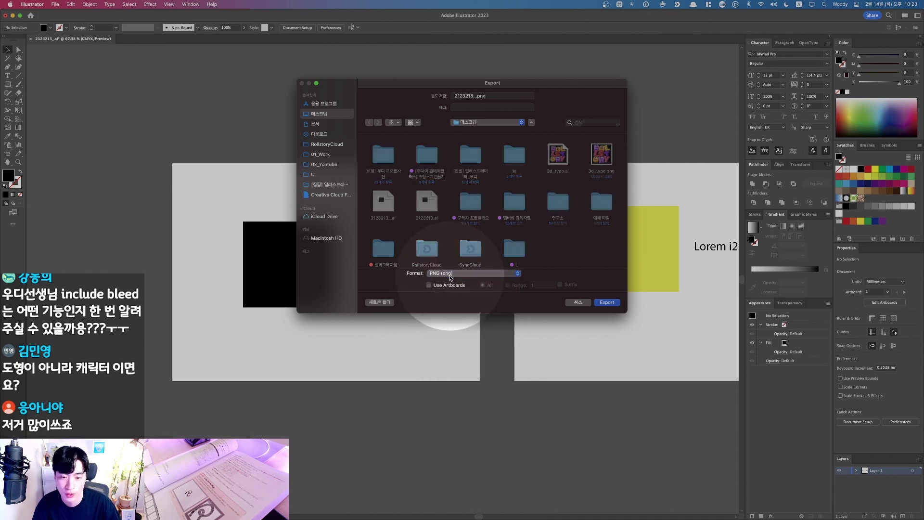
key(F1)
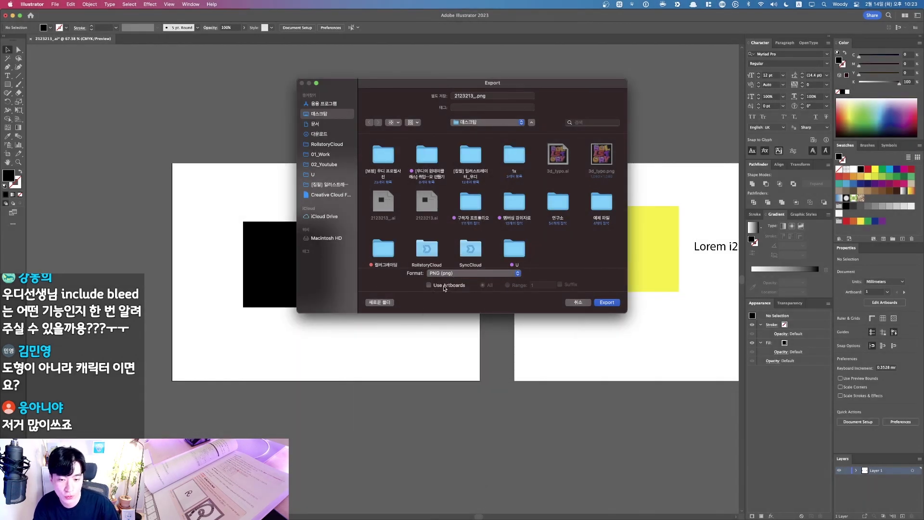
Step: Turn on Use Artboards with All artboards selected, and proceed with the PNG export
key(F1)
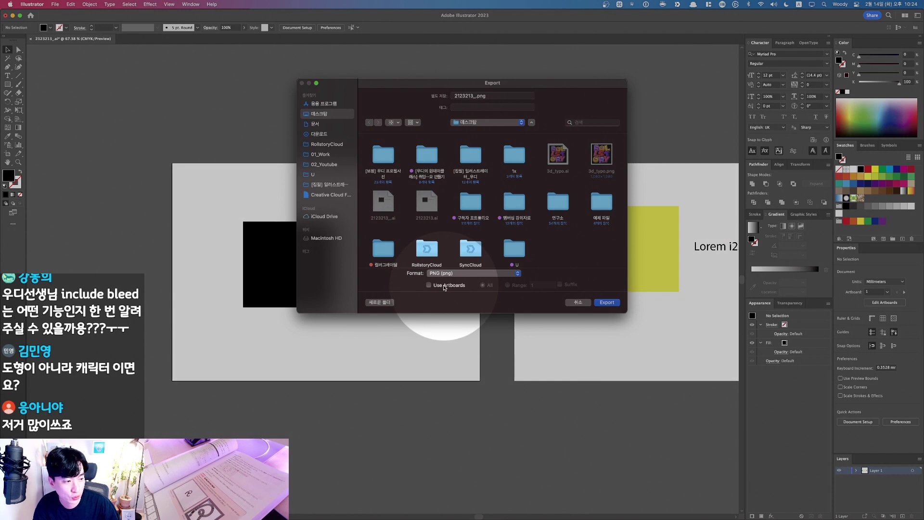
click(444, 288)
key(F1)
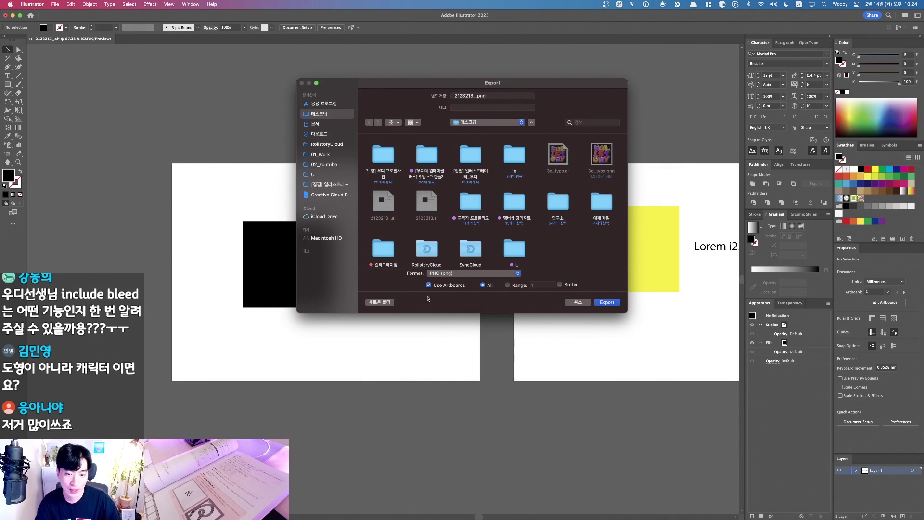
key(F1)
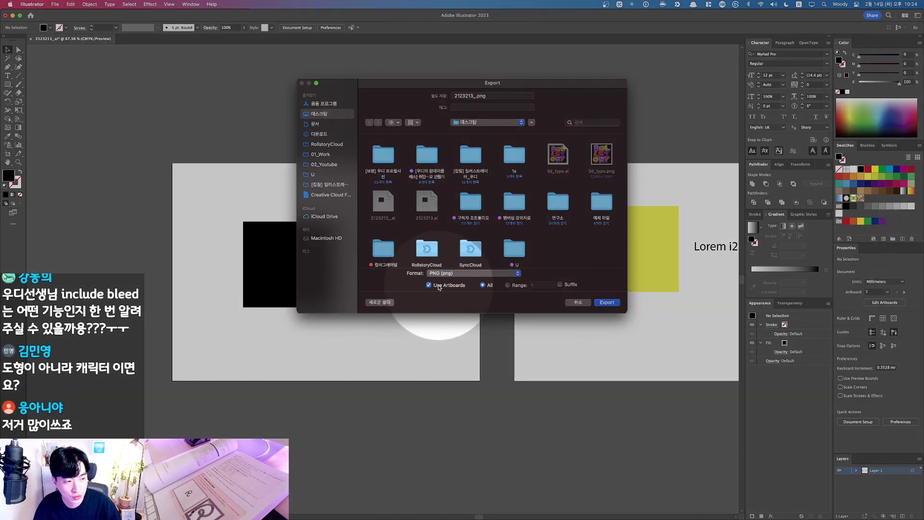
key(F1)
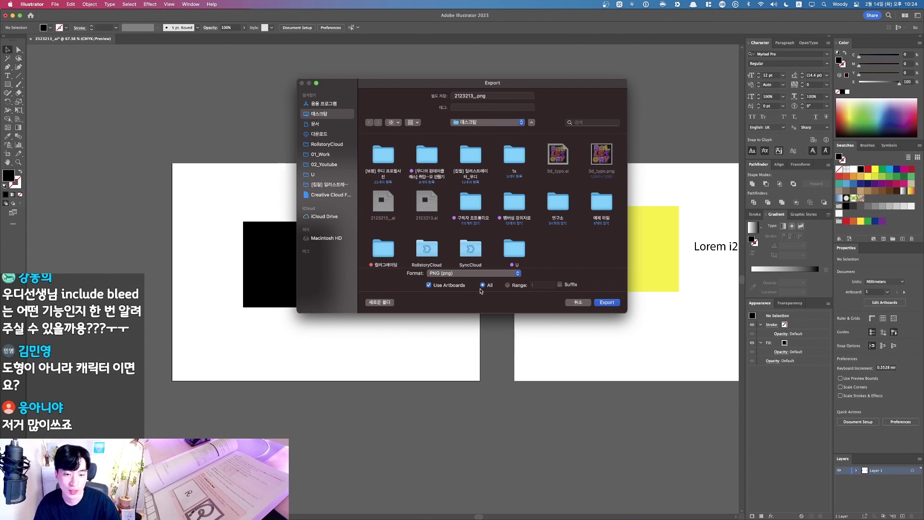
key(F1)
click(509, 285)
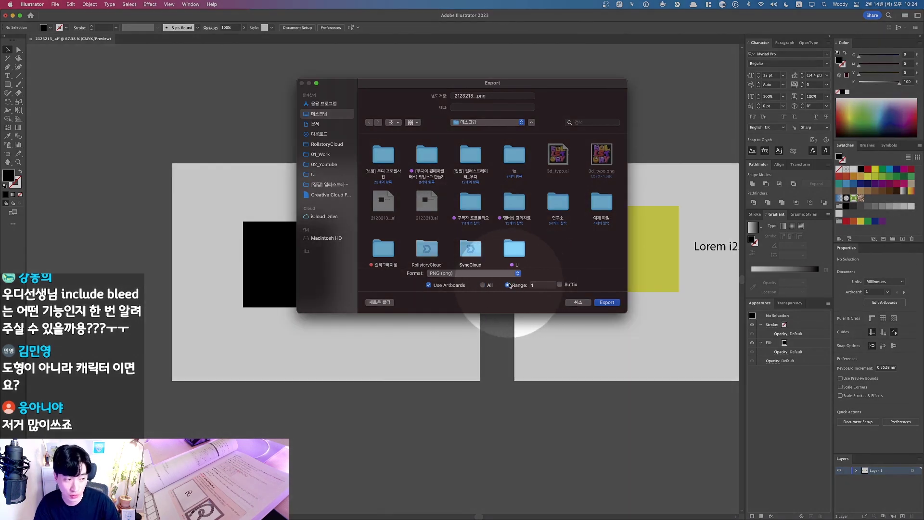
key(F1)
click(489, 287)
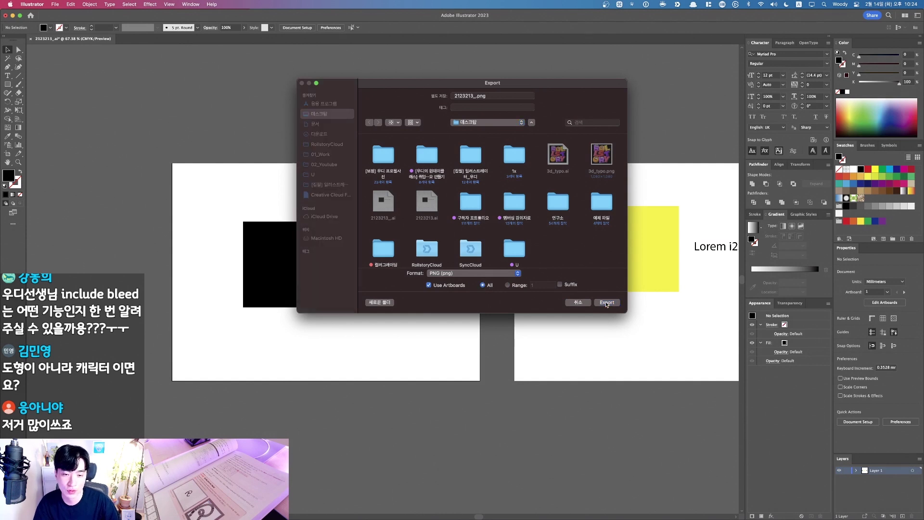
click(605, 302)
Step: Review the resolution choices in PNG Options and keep High (300 ppi)
drag(482, 240, 499, 192)
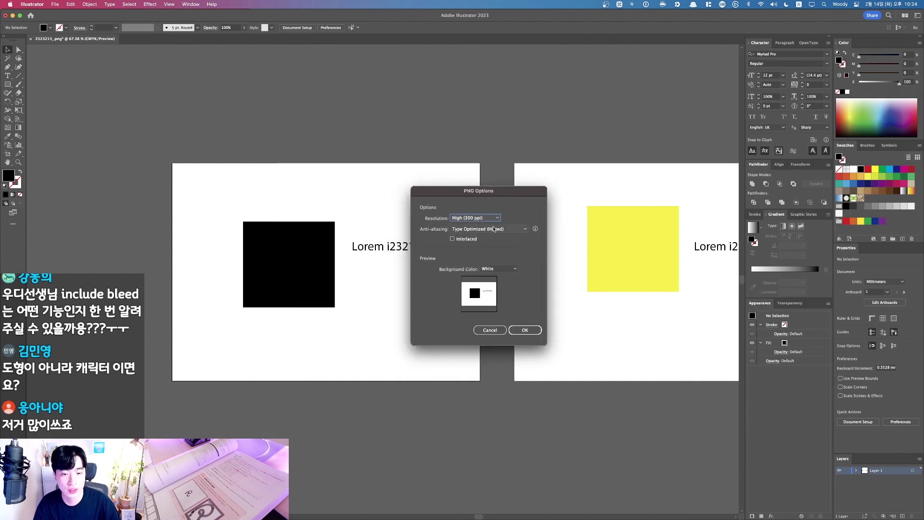
key(F1)
click(478, 220)
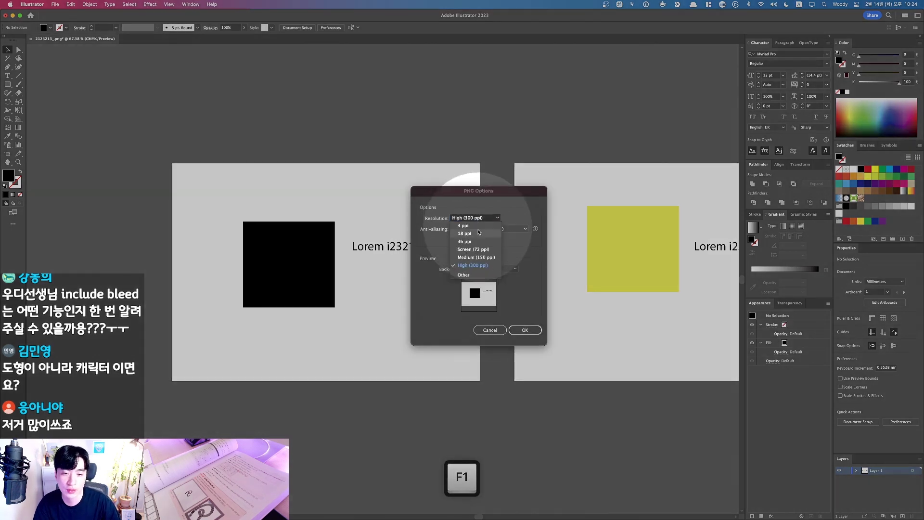
key(F1)
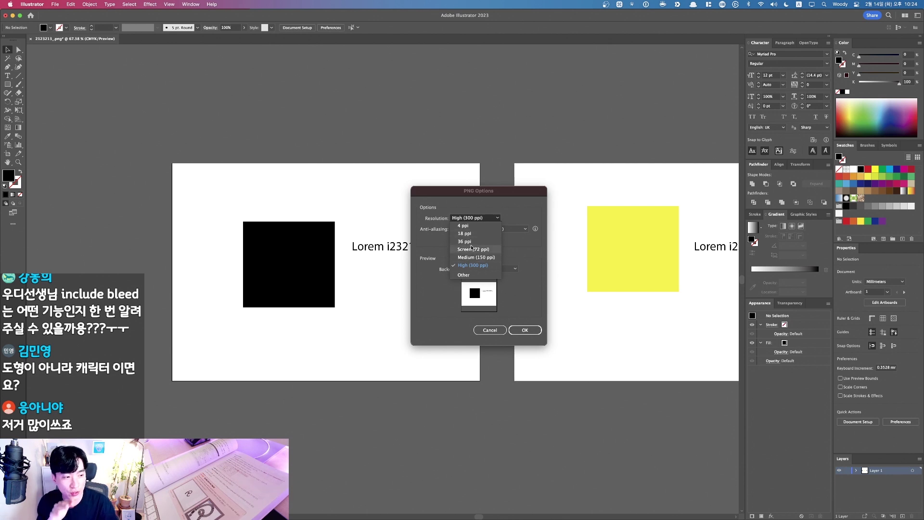
click(475, 265)
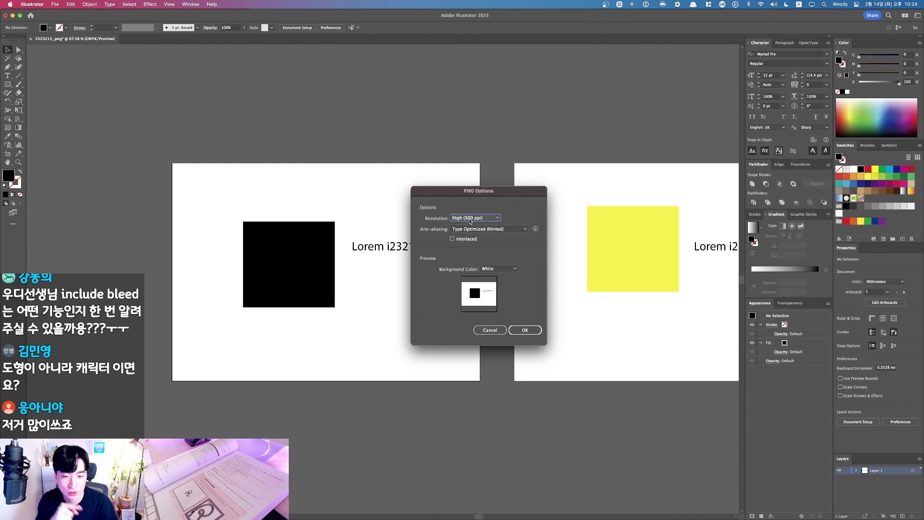
key(F1)
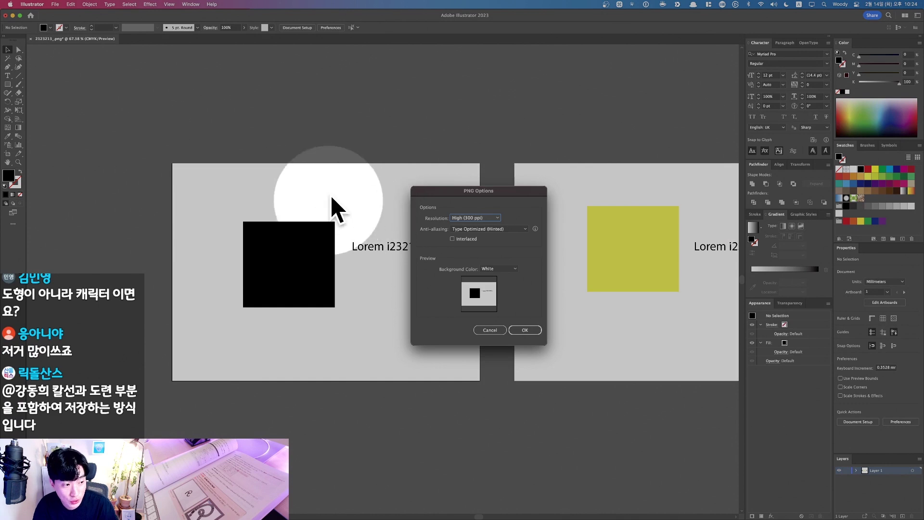
Step: Set the PNG background color to Transparent and complete the export
key(fn)
key(F1)
click(498, 269)
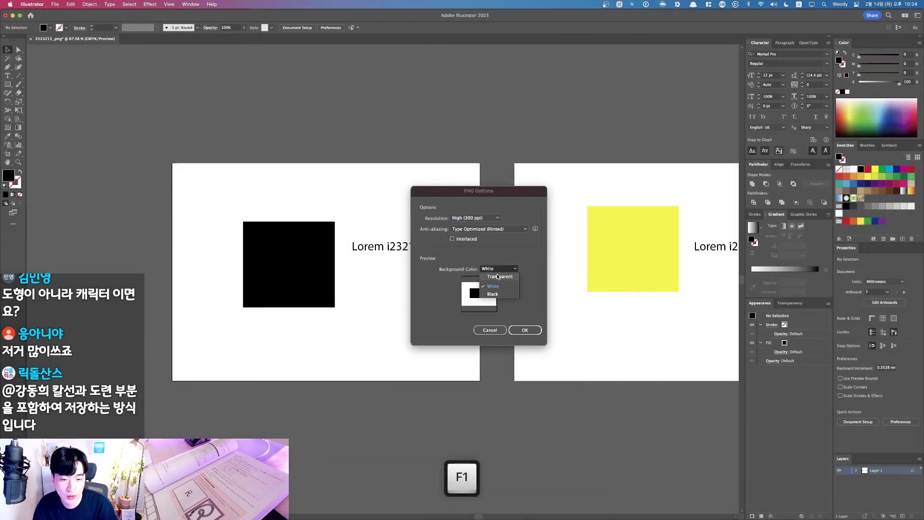
click(497, 277)
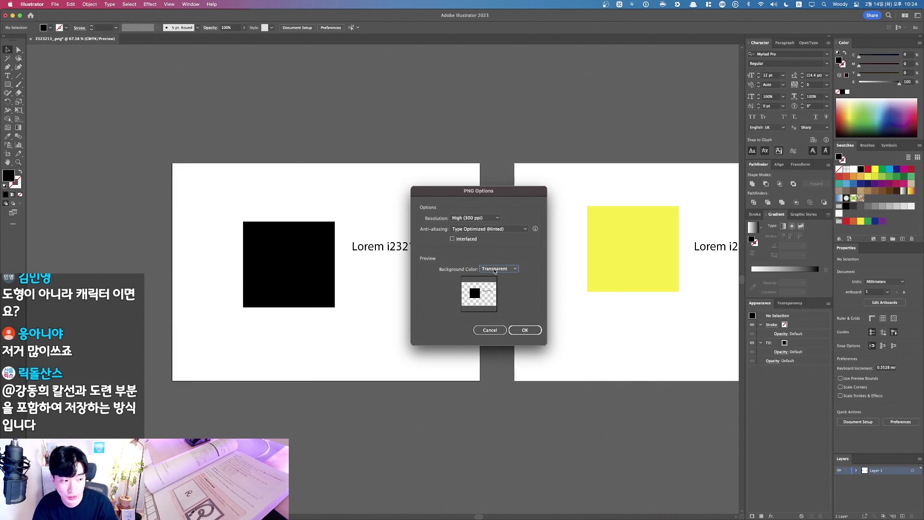
click(526, 331)
click(525, 331)
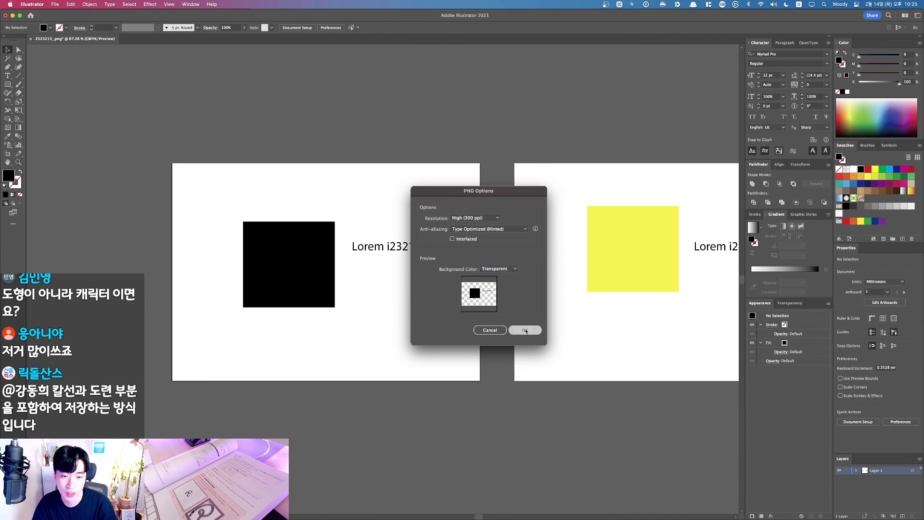
Step: Switch to Finder and preview 2123213_-01.png on the Desktop, and Artboard 1 copy.png in the 1x folder for comparison
key(super+h)
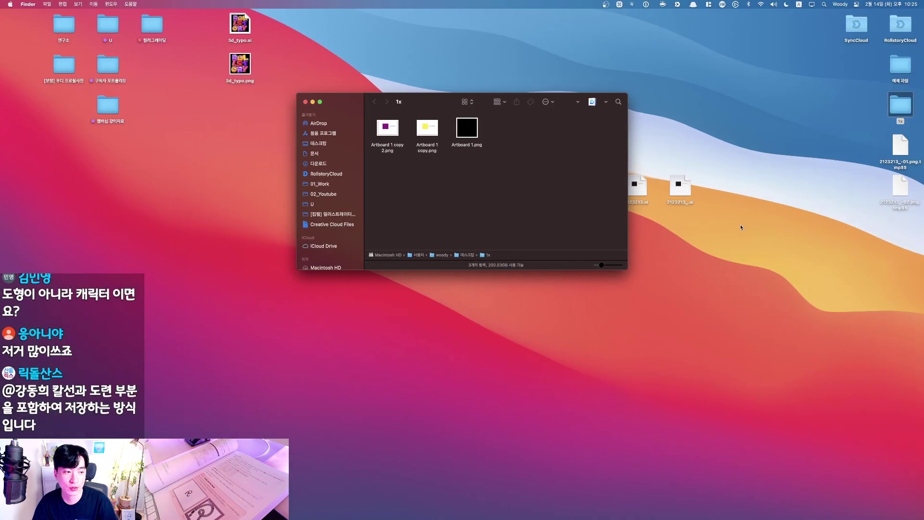
click(901, 158)
key(space)
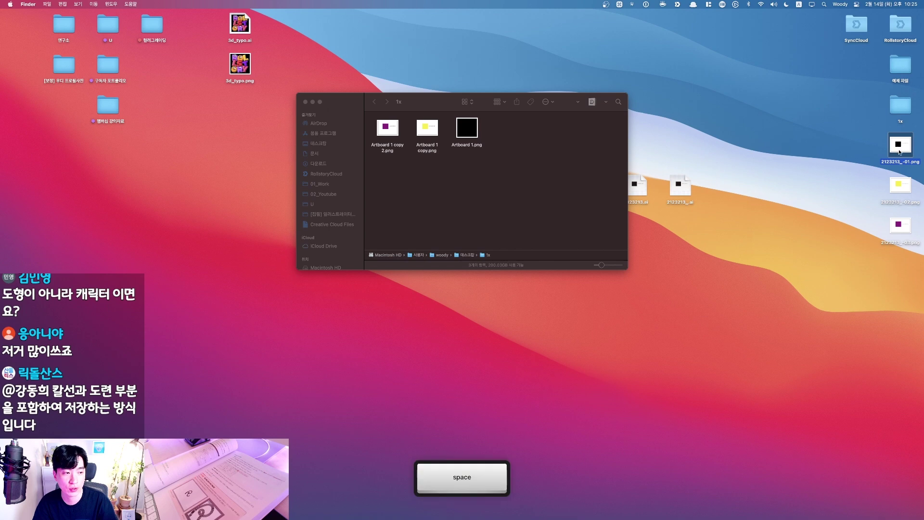
key(space)
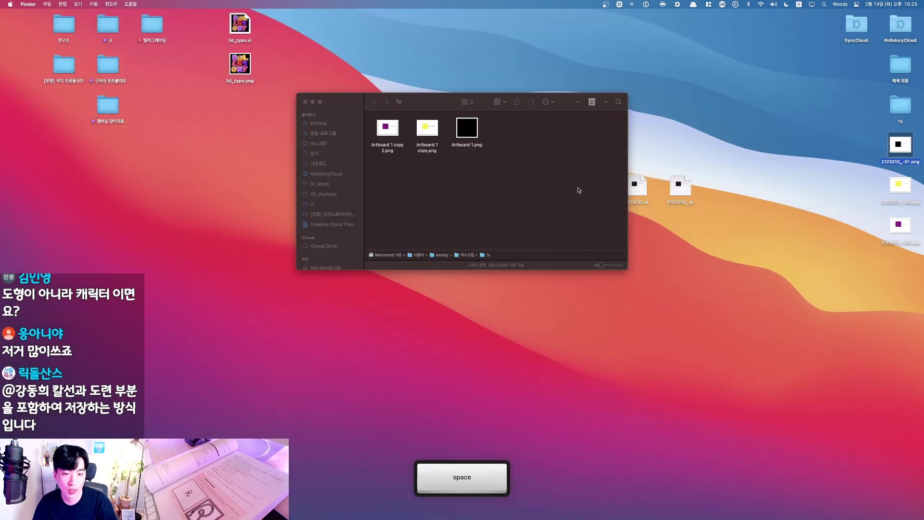
click(420, 130)
key(space)
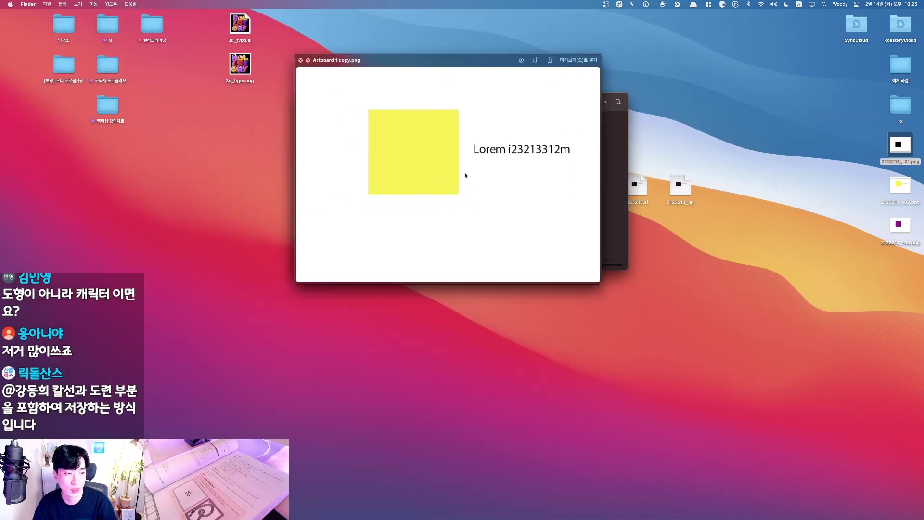
key(space)
Step: Preview the exported PNGs on the Desktop from 2123213_-01.png through 2123213_-03.png, and return to Illustrator
click(895, 146)
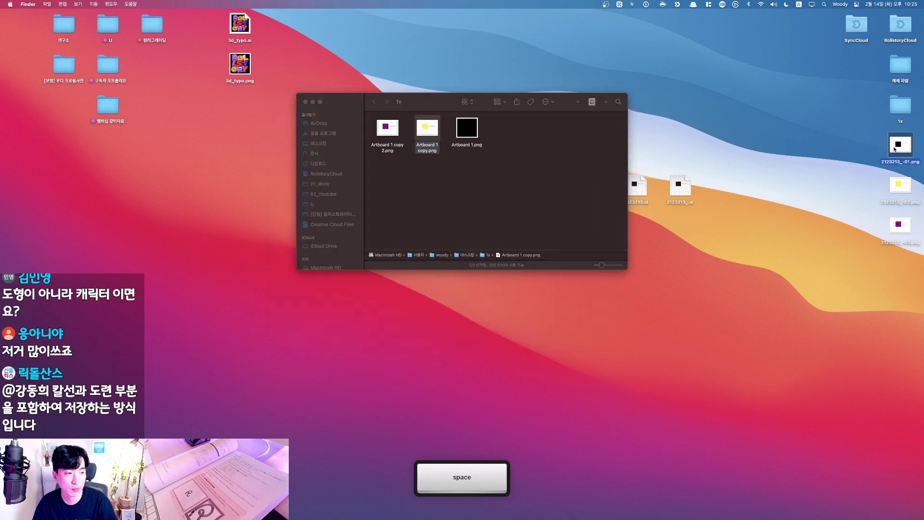
key(space)
key(Up)
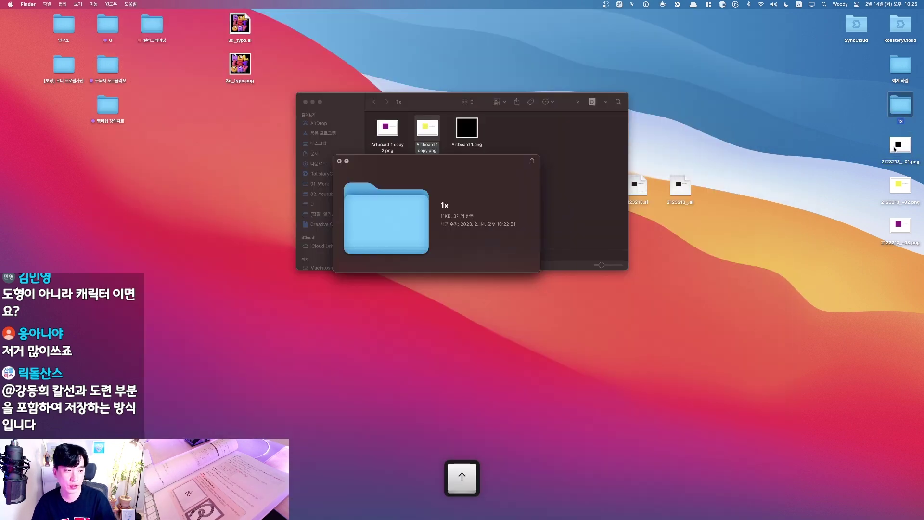
key(Down)
key(Down)
key(Down)
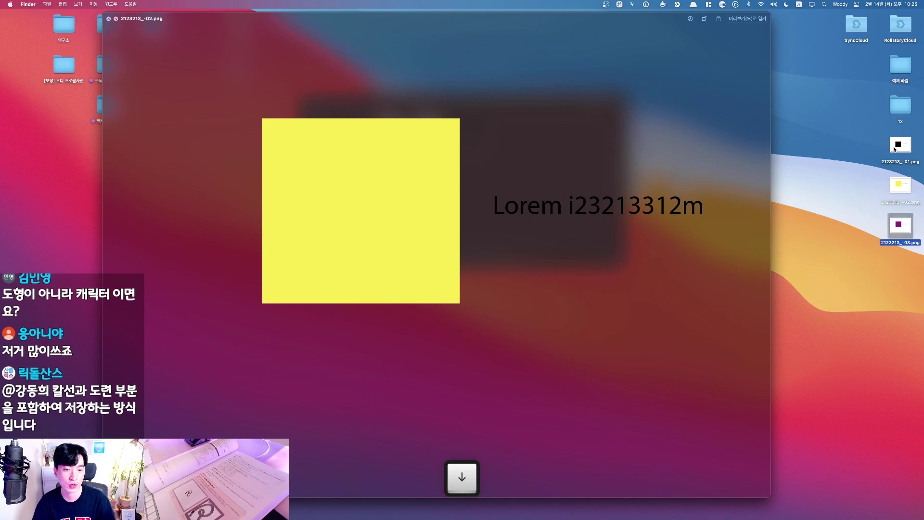
key(space)
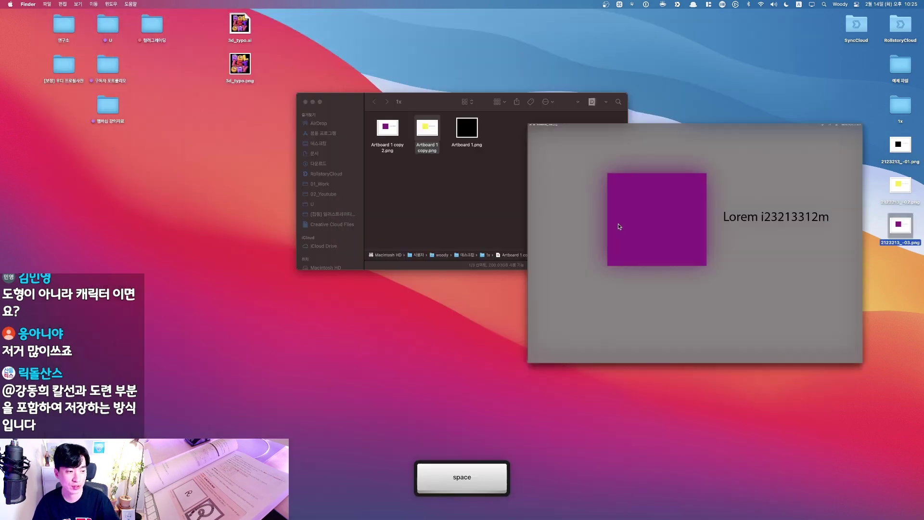
click(527, 193)
key(super+Tab)
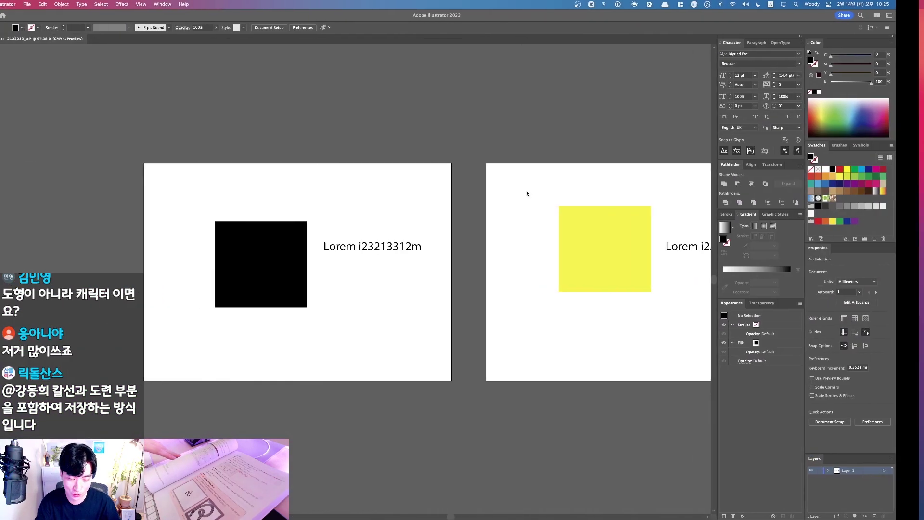